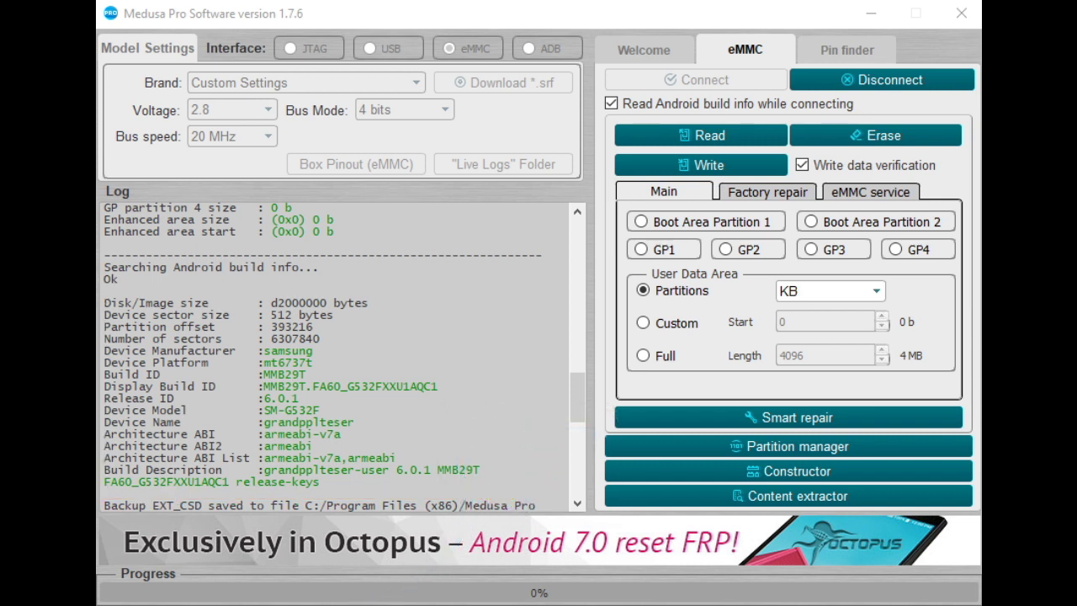
- Examine the connection log's EXTCSD revision and boot/RPMB sizes, and the connected eMMC's device details
left_click_drag(576, 397, 581, 324)
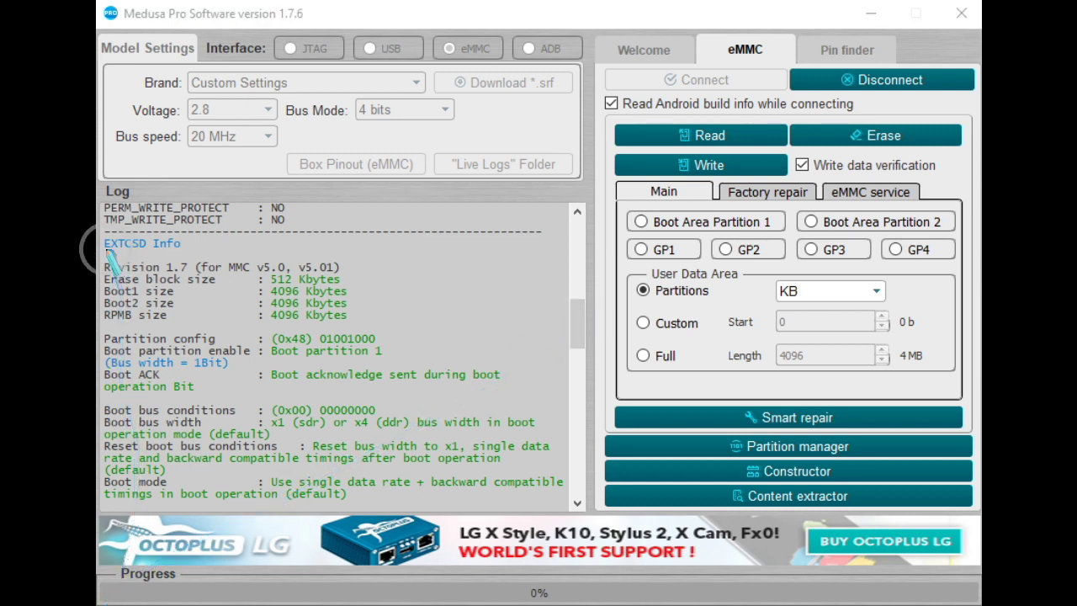
mouse_move(103, 254)
left_mouse_down()
mouse_move(293, 319)
mouse_move(360, 322)
left_mouse_up()
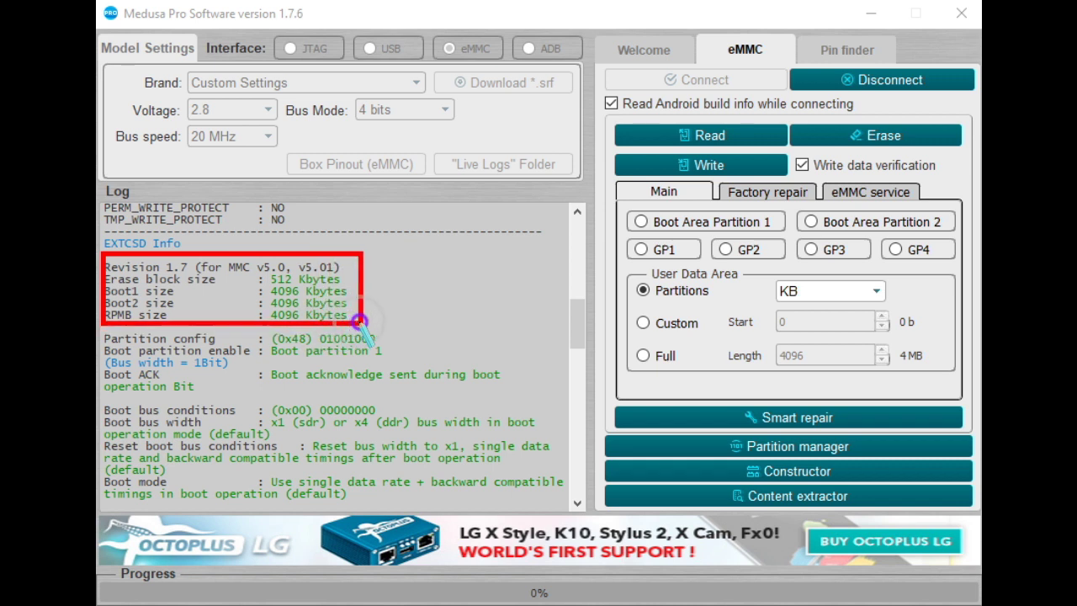
left_click_drag(235, 604, 508, 365)
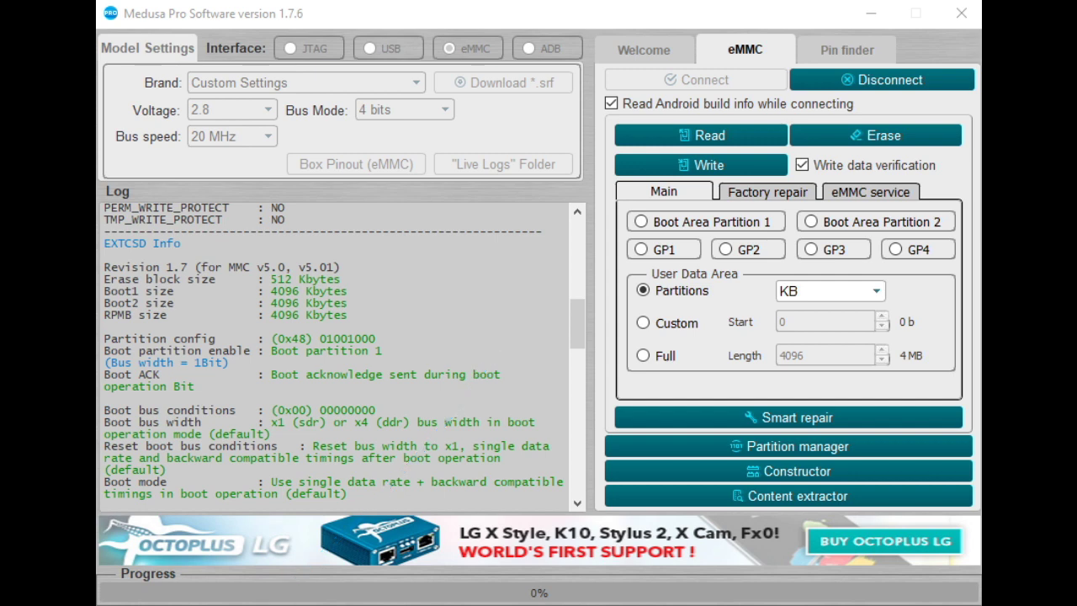
mouse_move(575, 326)
left_mouse_down()
mouse_move(581, 259)
mouse_move(383, 522)
left_mouse_up()
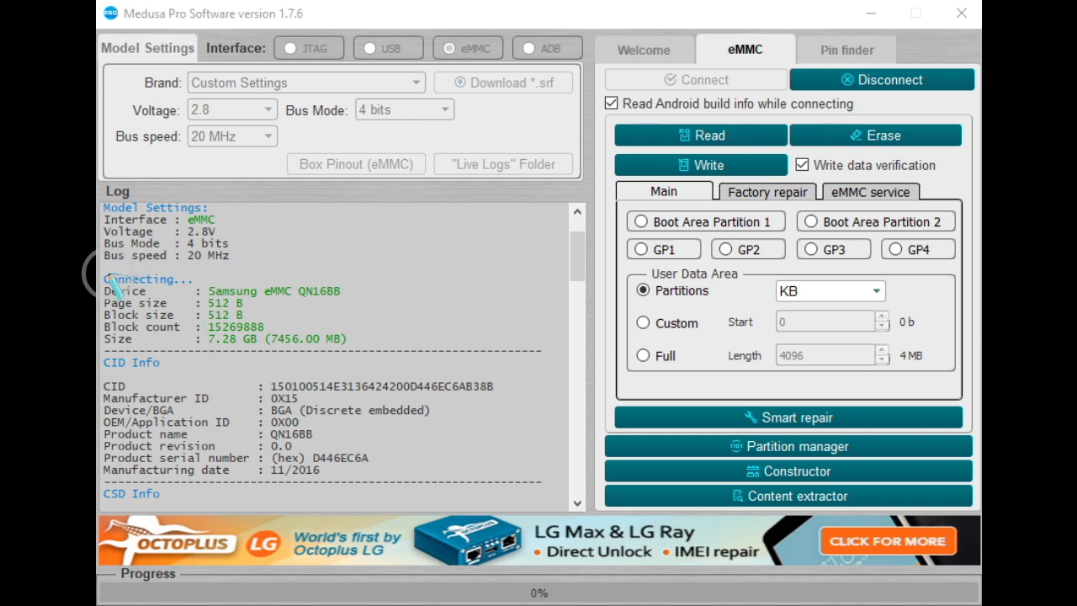
mouse_move(101, 271)
left_mouse_down()
mouse_move(316, 316)
mouse_move(376, 346)
left_mouse_up()
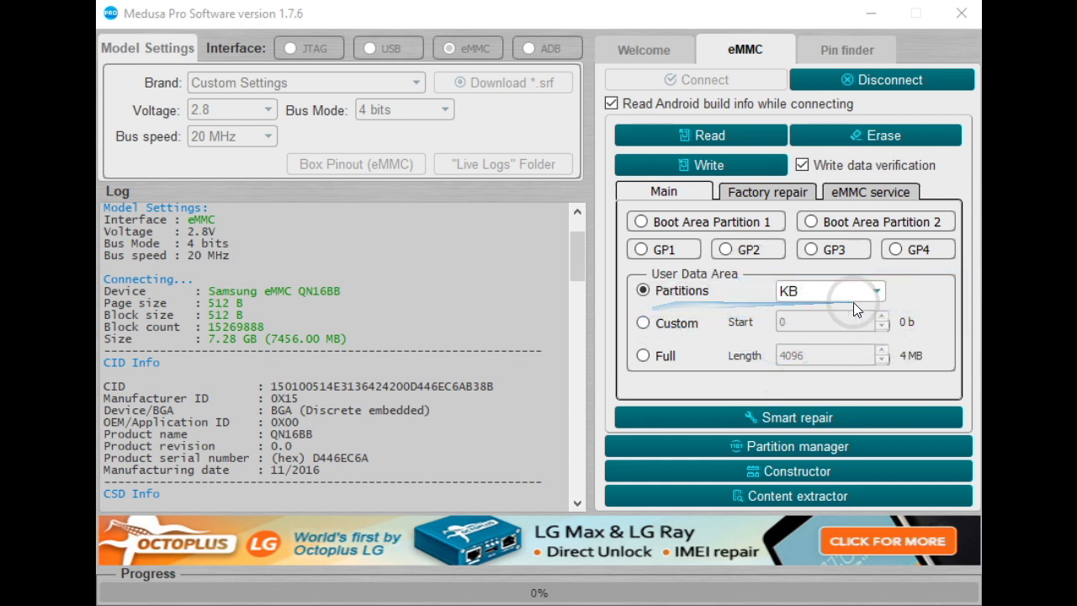
- Set the user data area to a custom range in MB with a length of 512
left_click(879, 292)
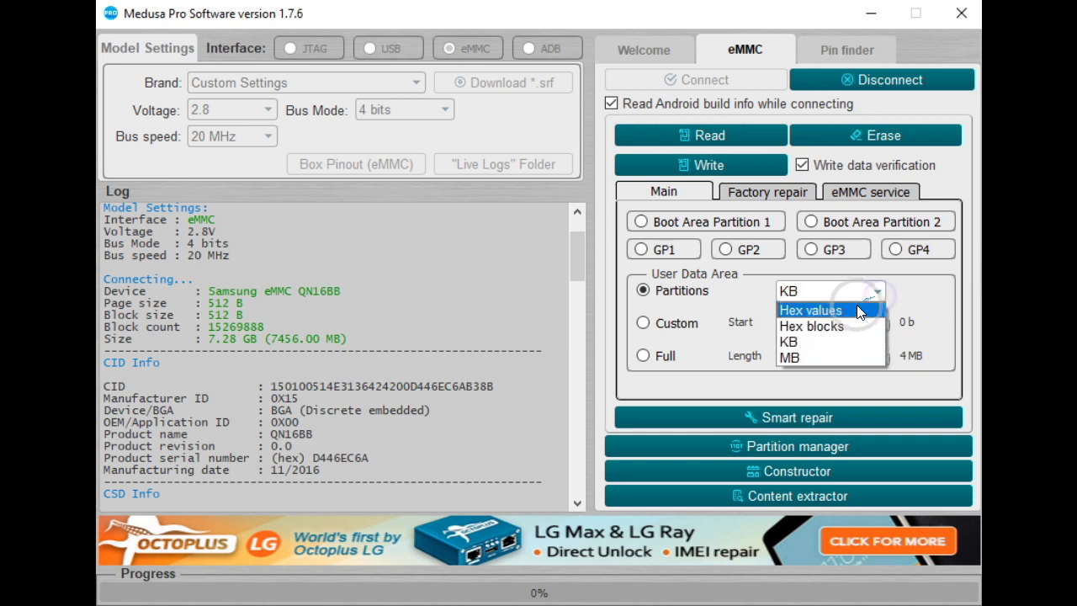
left_click(833, 359)
left_click(661, 322)
left_click(790, 356)
double_click(790, 357)
type("512")
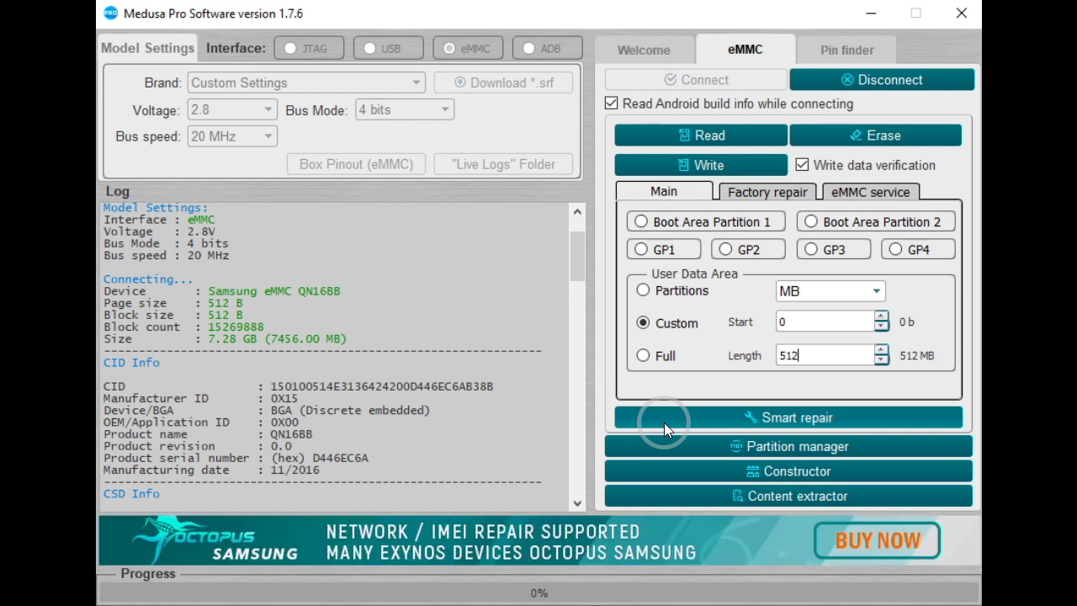
- Read the custom user data range and save the dump with "- User Area" appended to the suggested file name
left_click(708, 137)
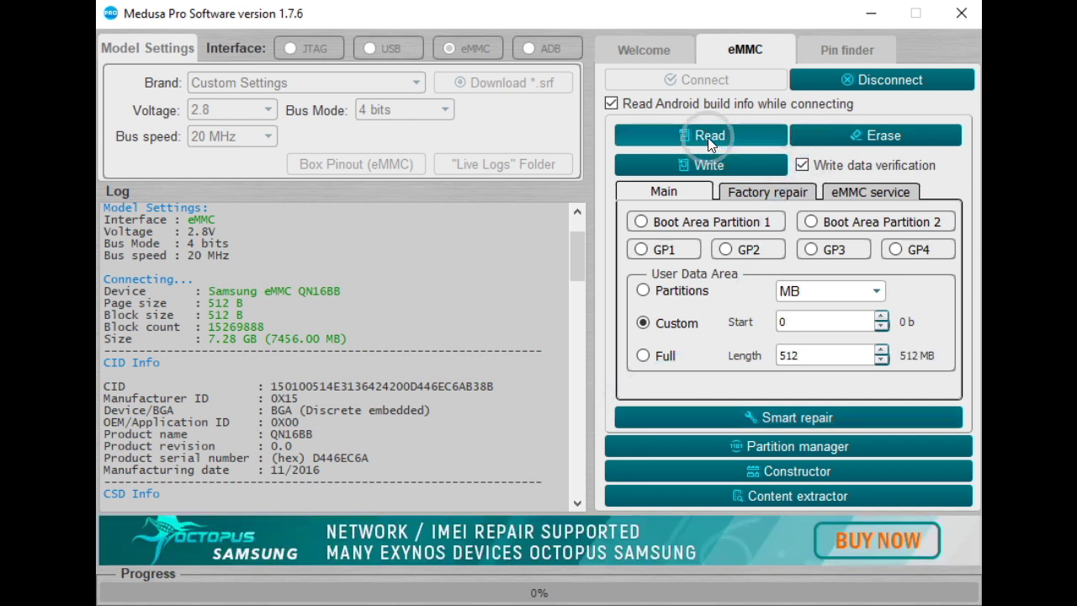
left_click(707, 137)
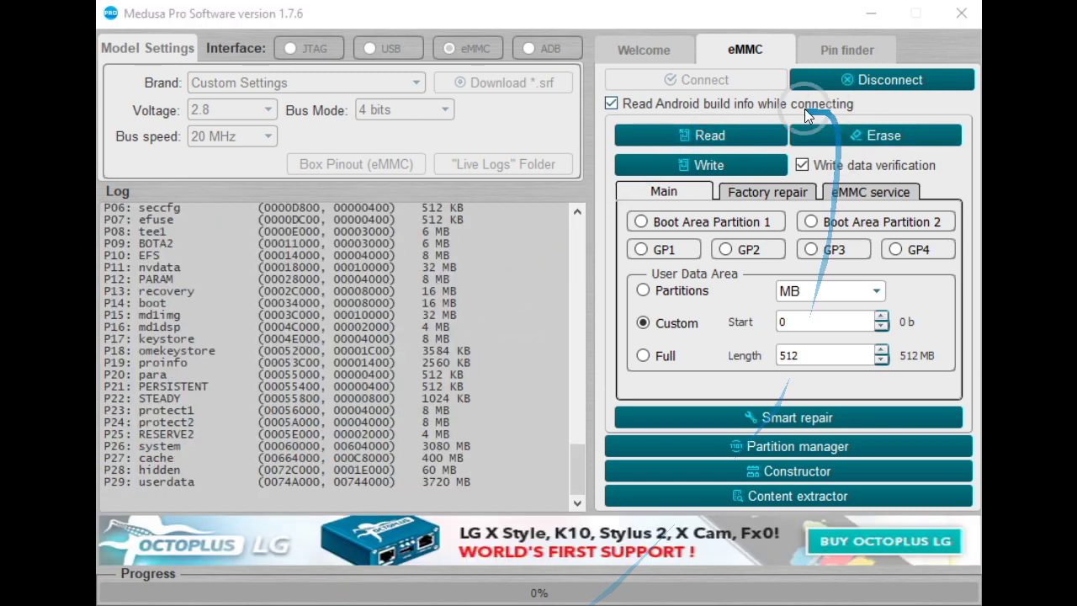
left_click(734, 135)
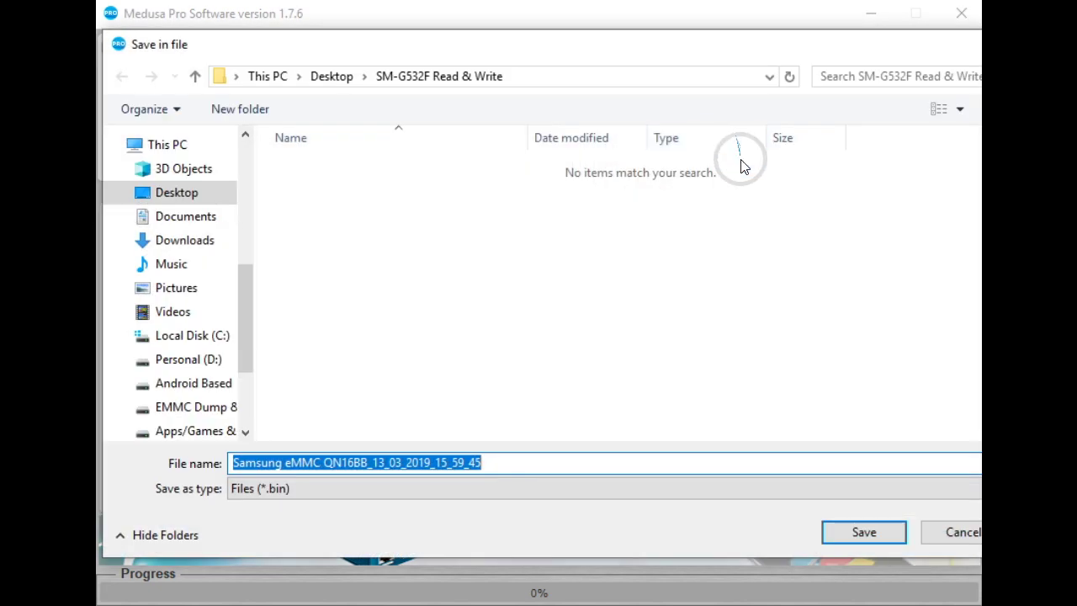
left_click(530, 462)
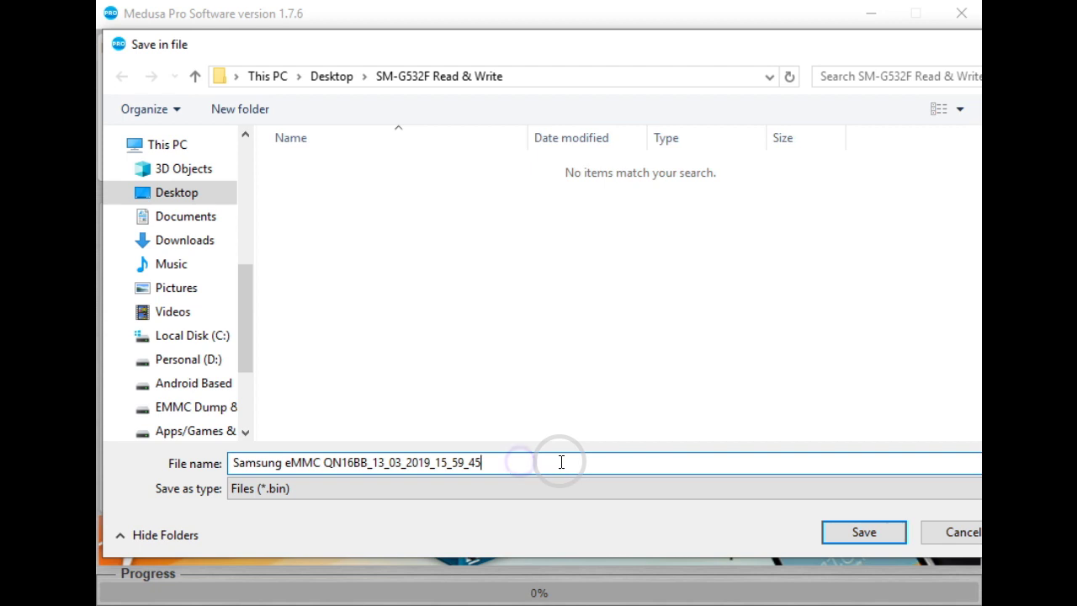
type("- ")
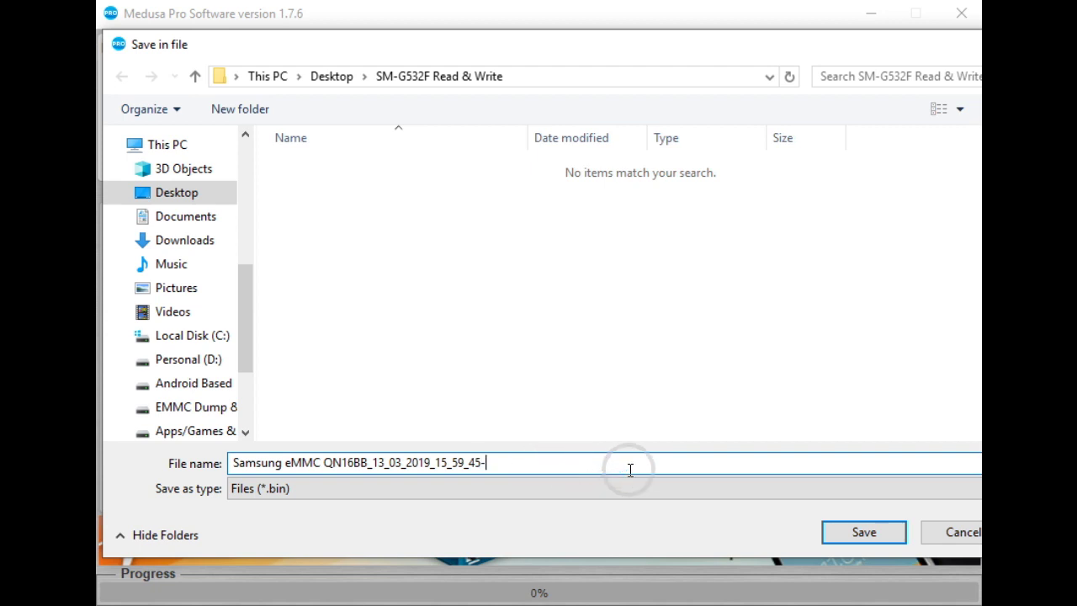
type("User Area")
left_click(845, 531)
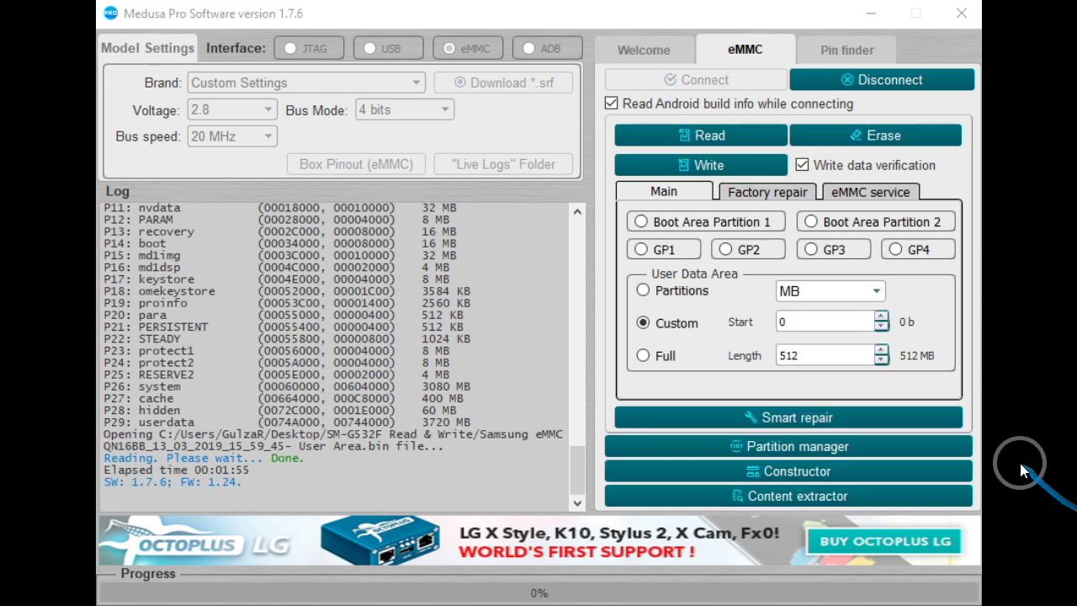
- Read Boot Area Partition 1 and save the dump with "-Boot Area Partation 1" appended to the suggested file name
left_click(668, 221)
left_click(805, 359)
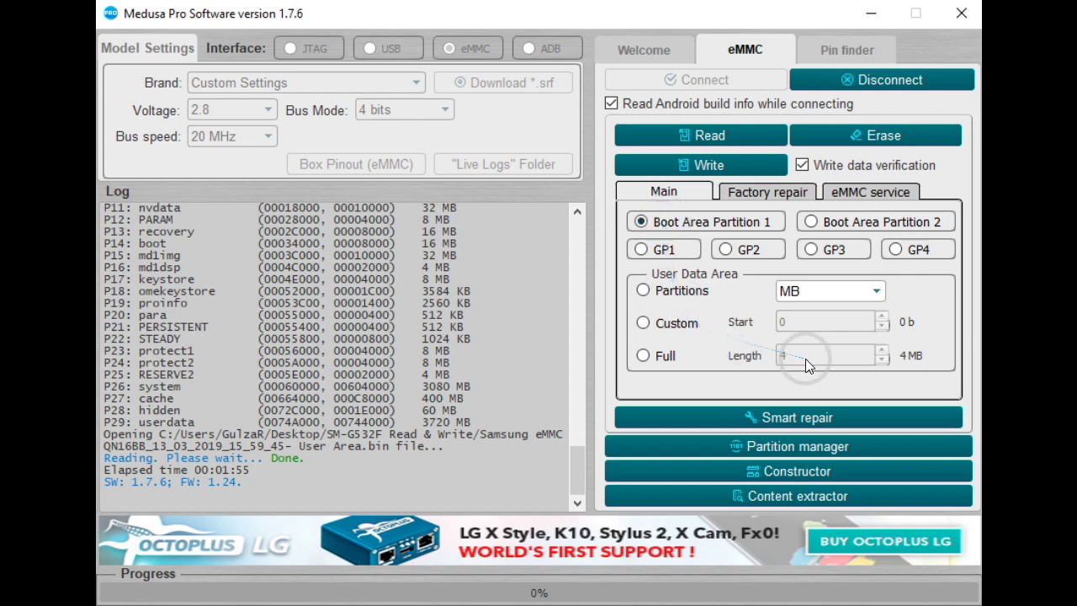
left_click(721, 136)
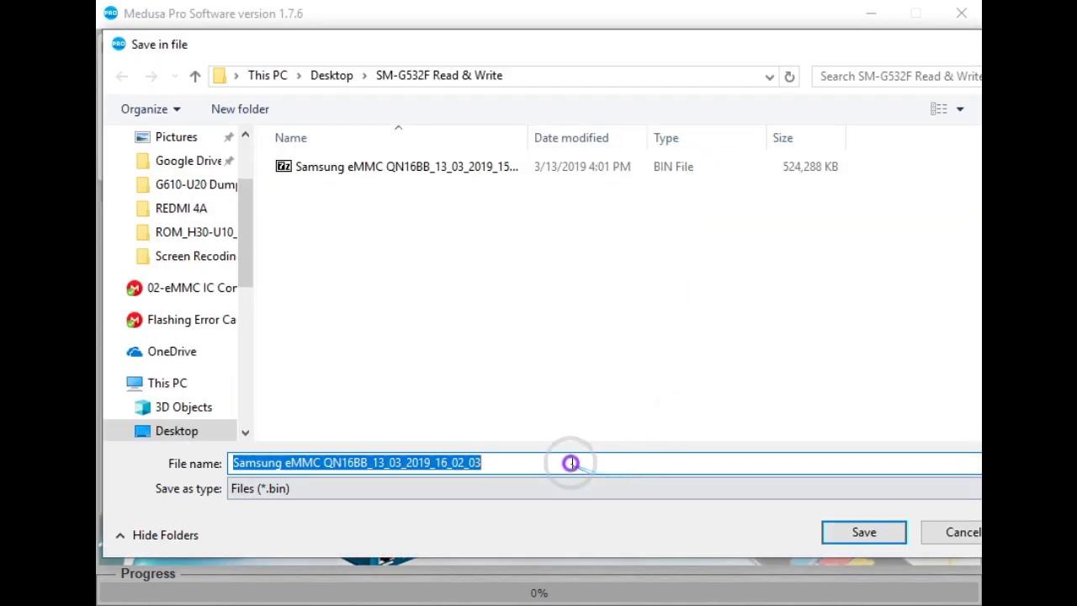
left_click(572, 463)
type("-")
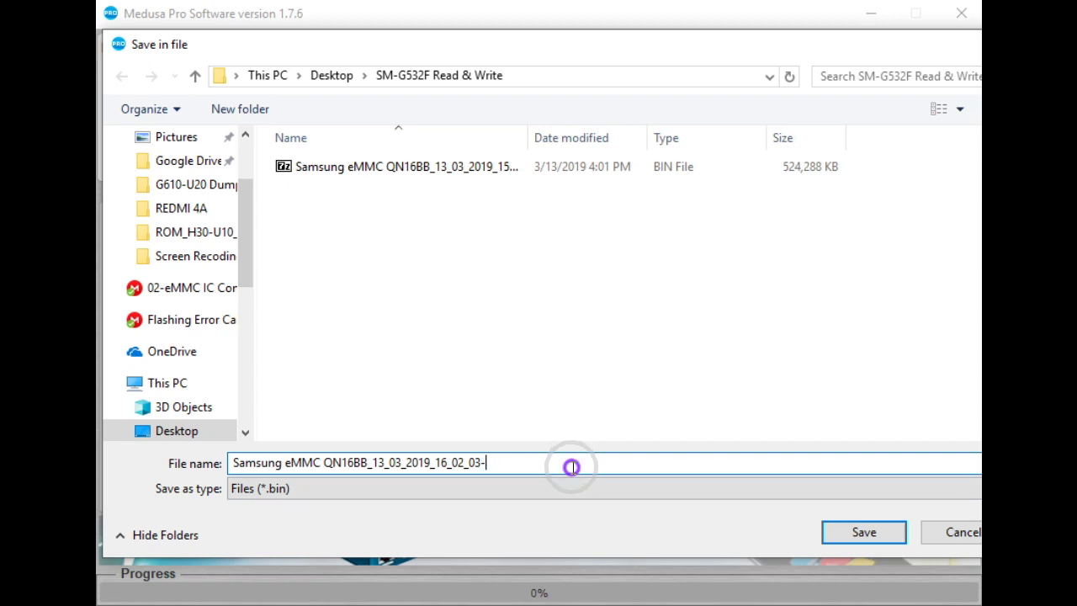
right_click(572, 464)
left_click(646, 552)
left_click(853, 531)
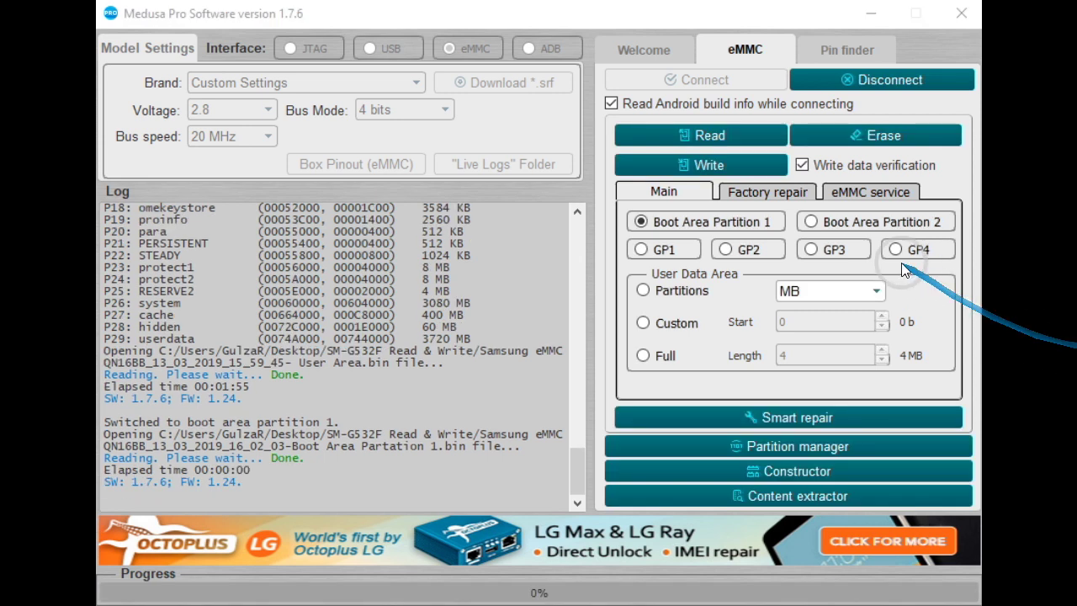
- Read Boot Area Partition 2 and save the dump with "-Boot Area Partation 2" appended to the suggested file name
left_click(824, 221)
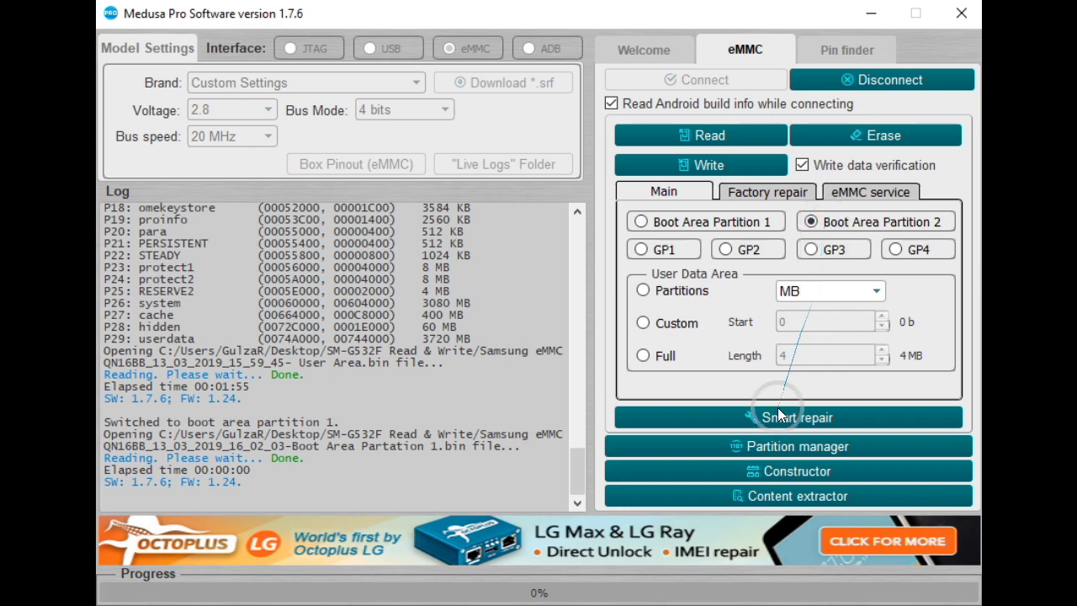
left_click(716, 135)
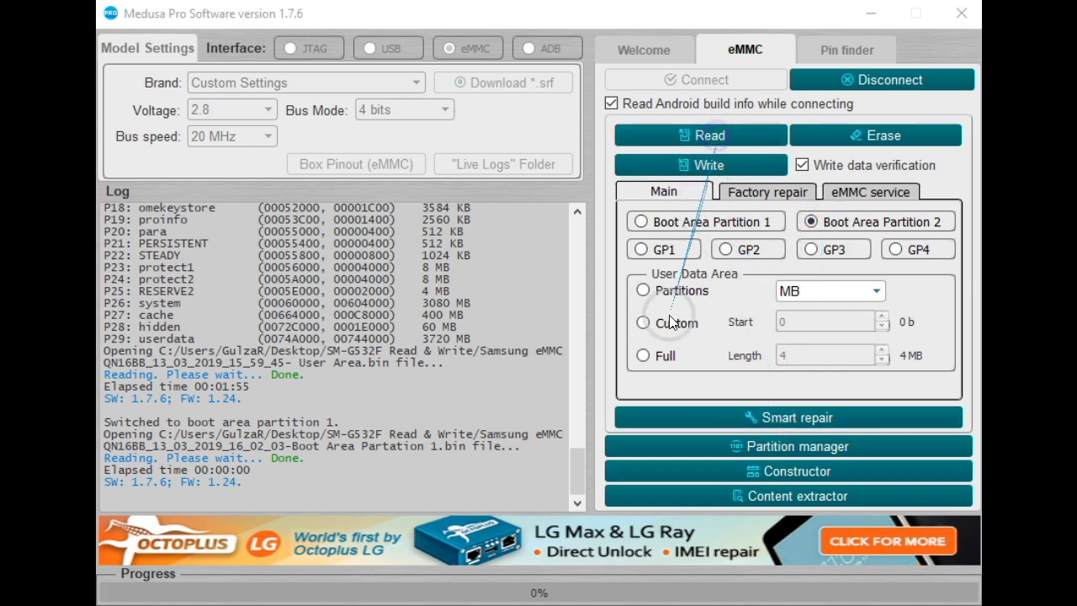
left_click(630, 463)
type("-")
right_click(630, 463)
left_click(709, 560)
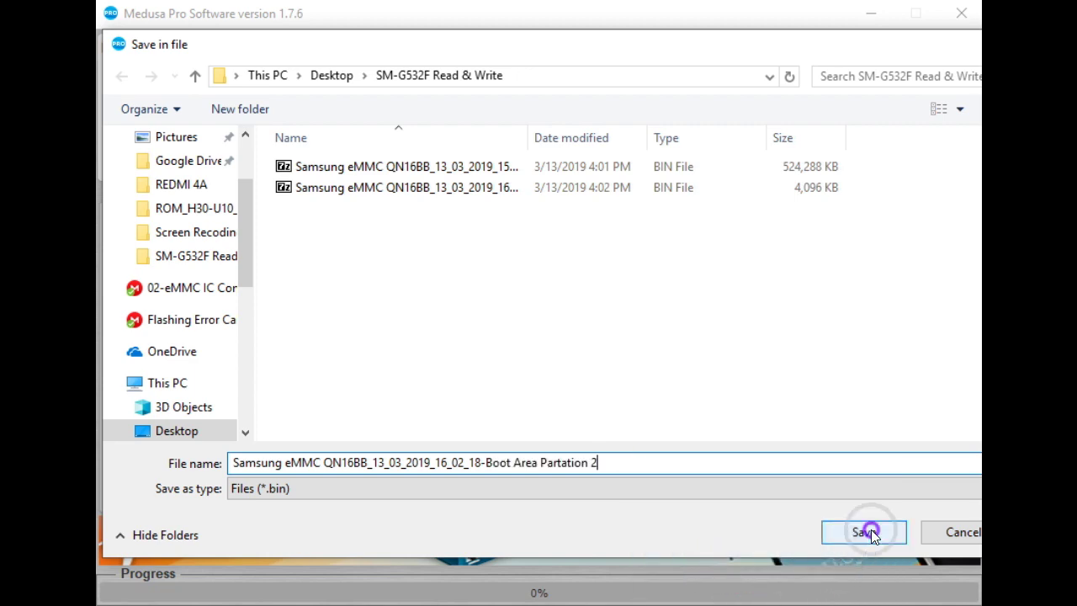
left_click(870, 529)
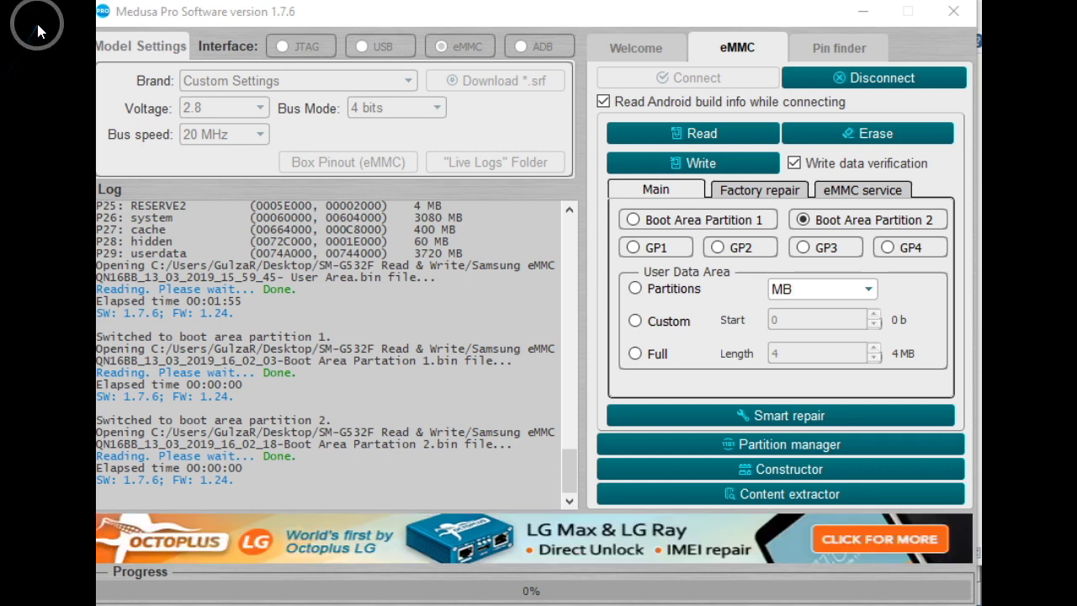
- Switch to File Explorer and check the saved User Area and boot area dump files in the SM-G532F Read & Write folder
key("alt+Tab")
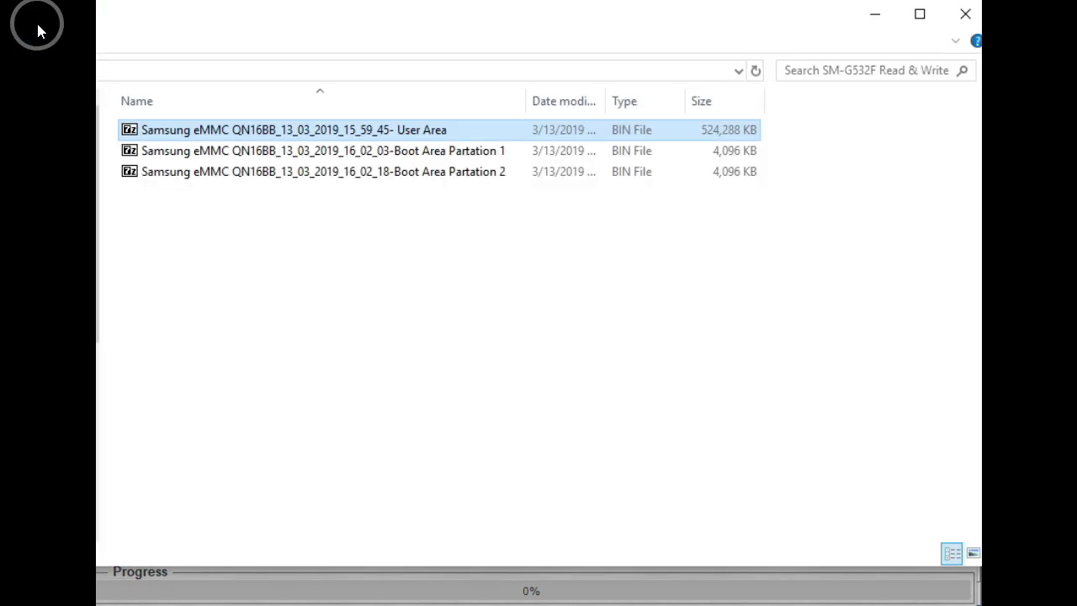
left_click(378, 160, "ctrl")
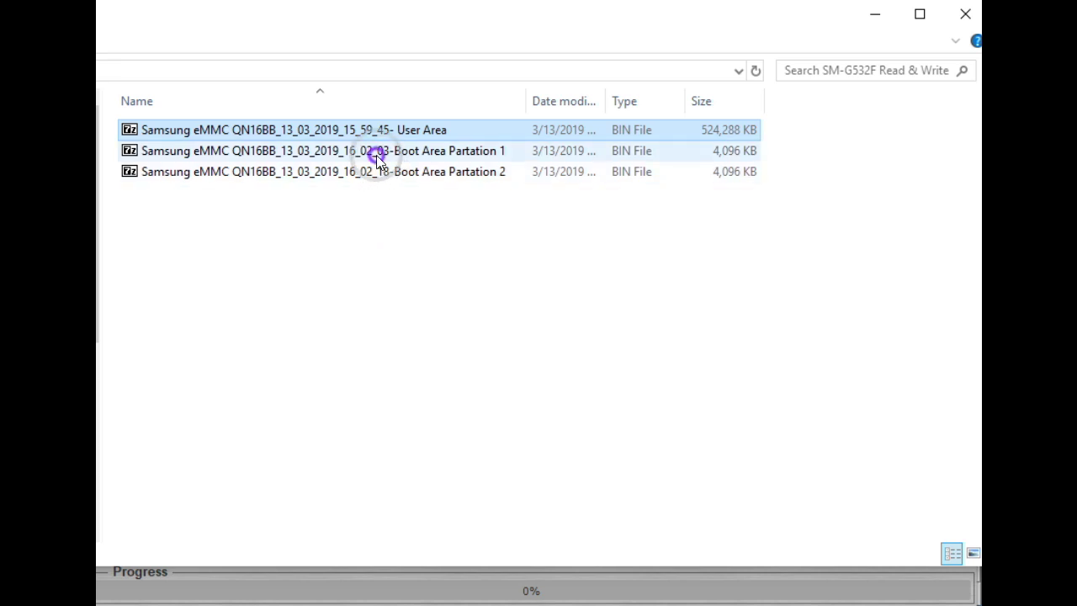
left_click(376, 156)
left_click(379, 174)
left_click(386, 128)
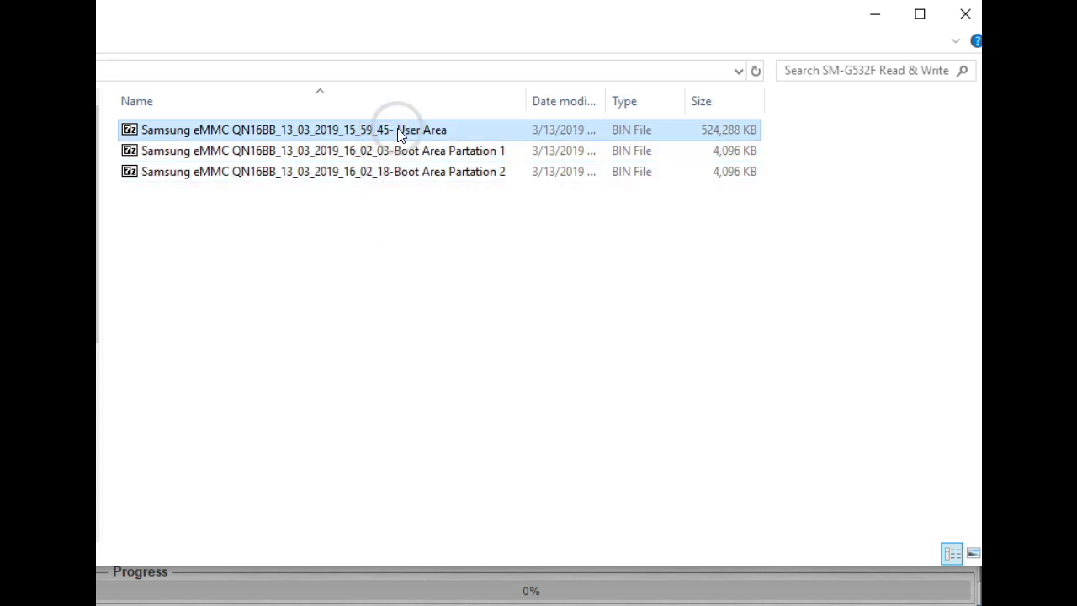
- Open the User Area dump as an archive in 7-Zip, examine its partition images, and return to Medusa Pro
right_click(388, 131)
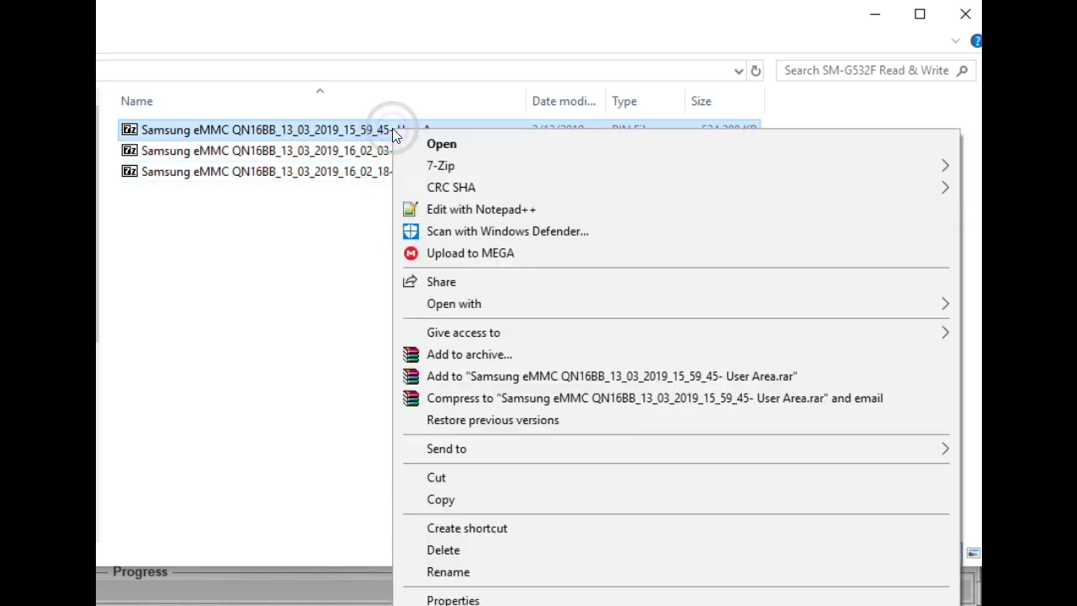
left_click(439, 167)
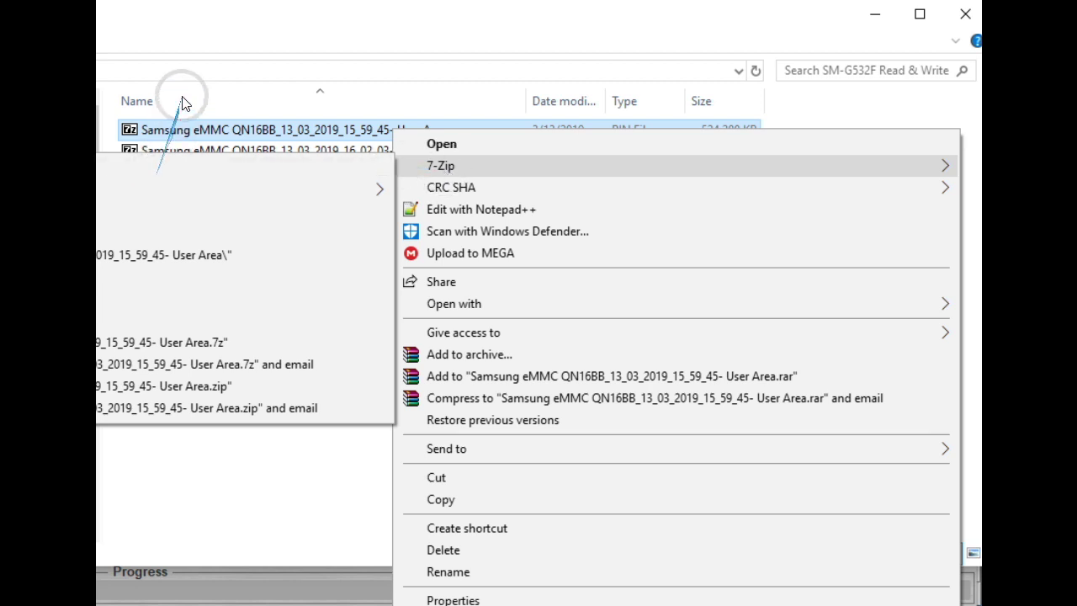
key("Return")
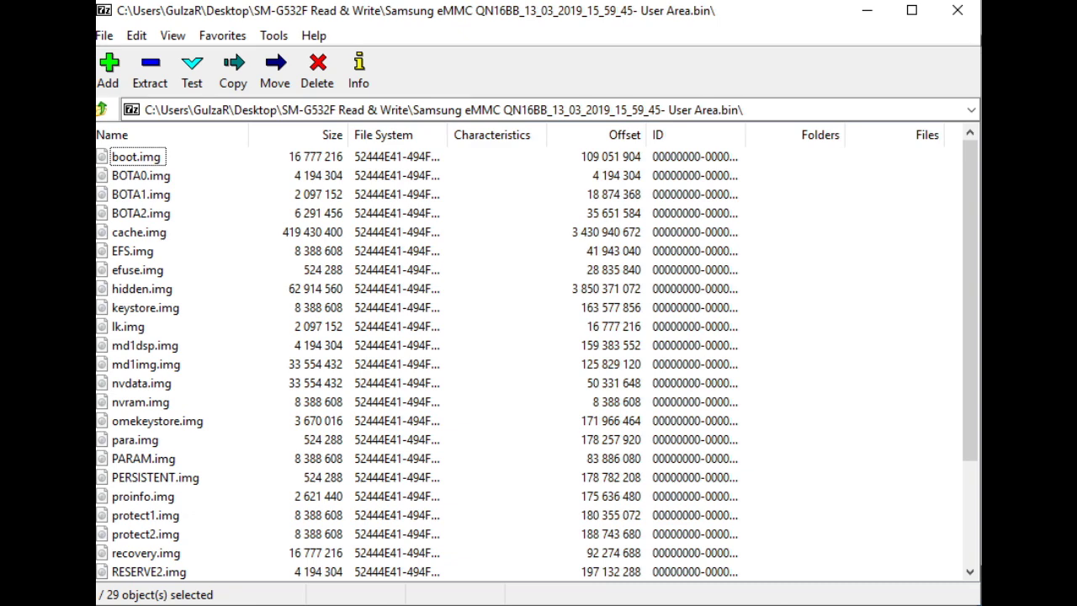
scroll(769, 367, "down", 3)
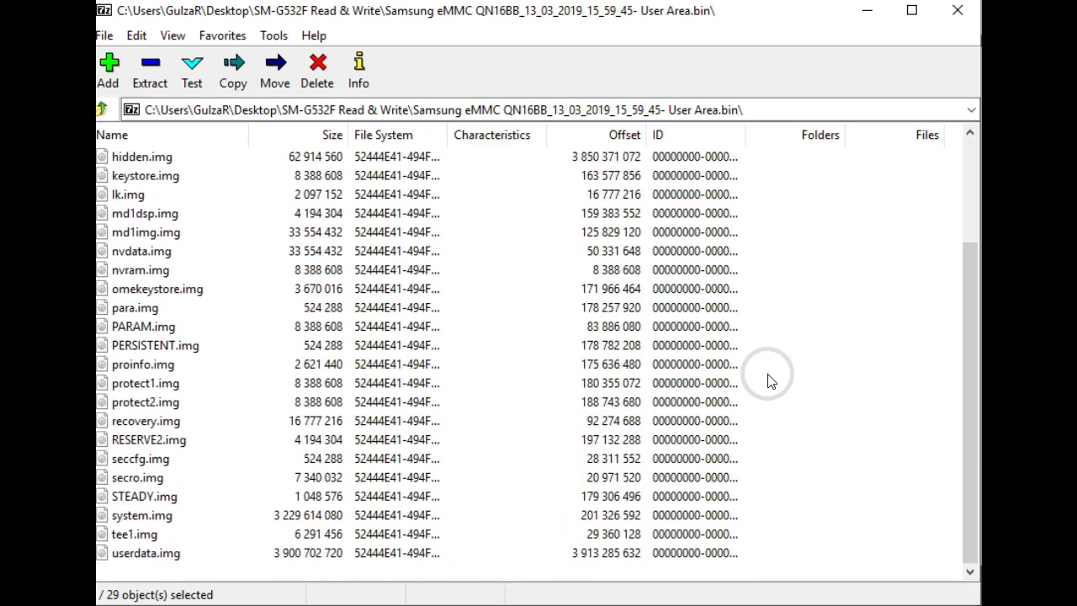
scroll(769, 380, "up", 3)
scroll(769, 380, "down", 3)
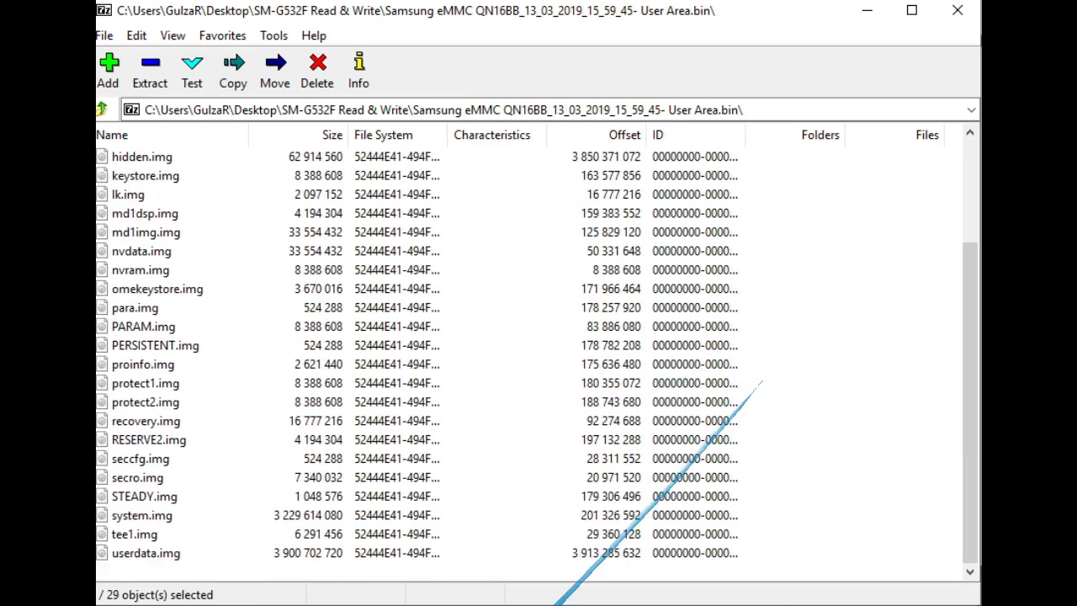
key("alt+Tab")
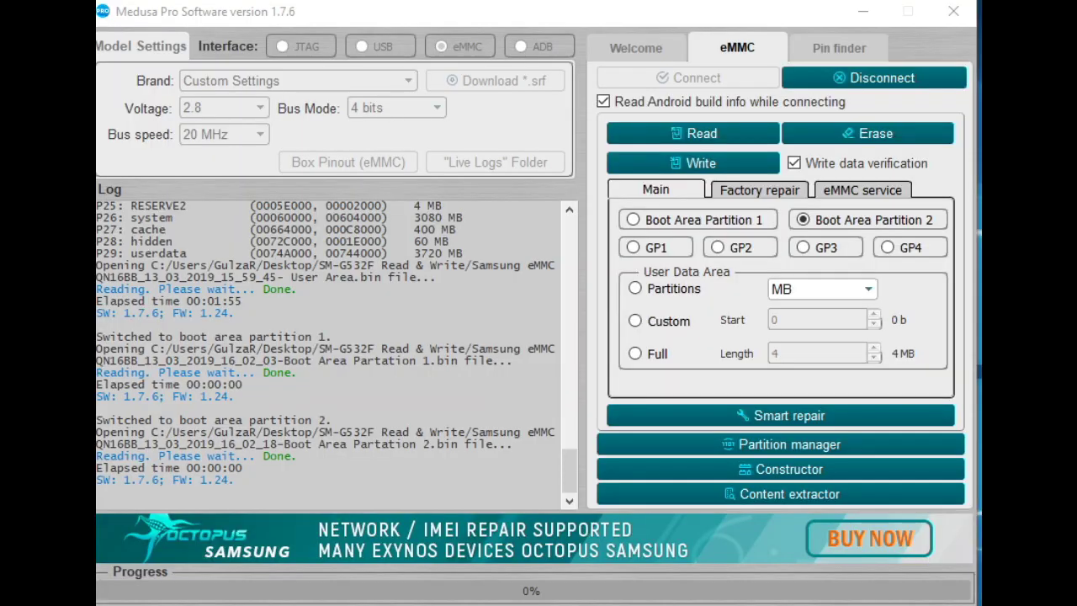
- Run a Factory Format on the Samsung eMMC and confirm erasing all of its data
left_click(869, 191)
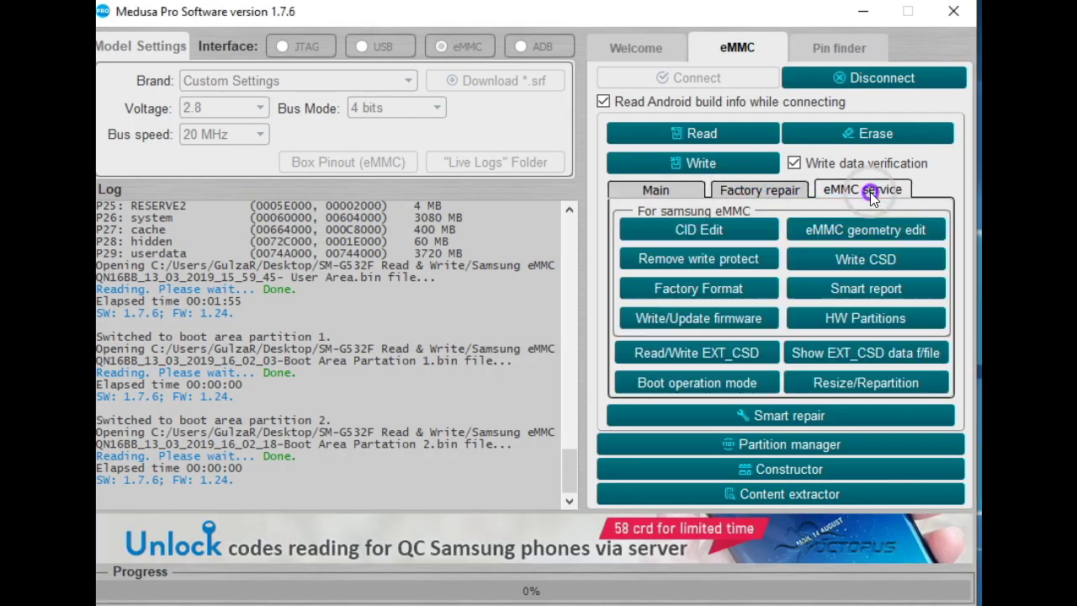
left_click(692, 287)
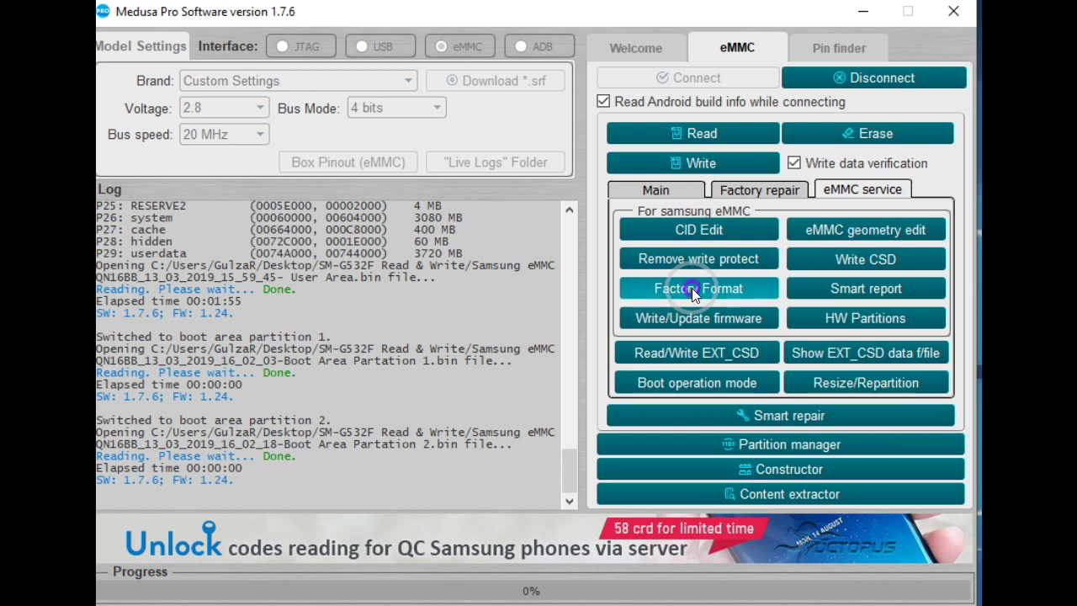
left_click(575, 364)
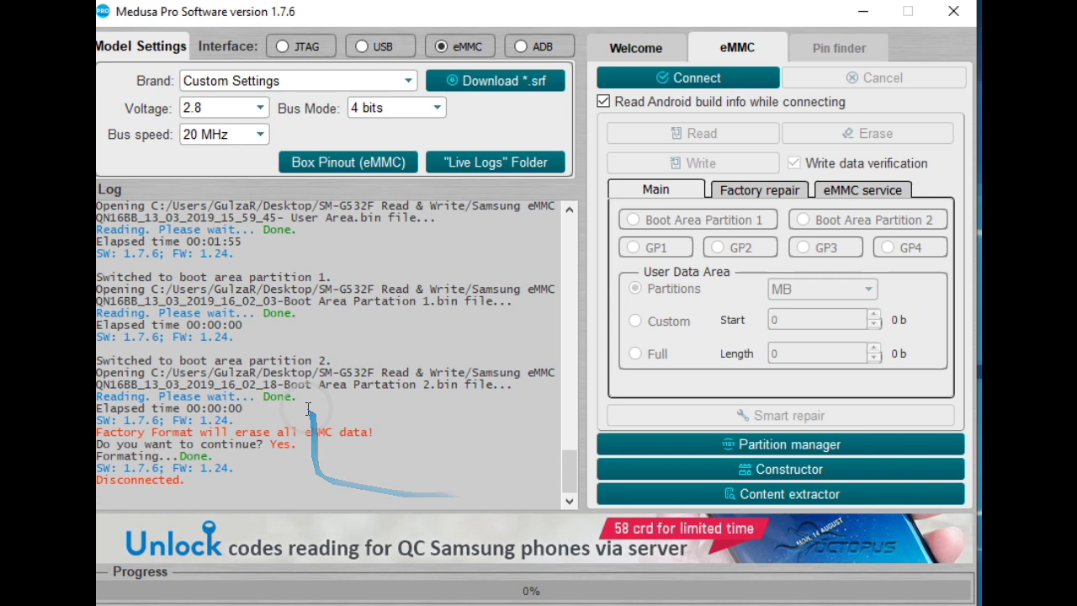
- Reconnect to the formatted eMMC and check the Android build info search and EXTCSD details in the log
left_click(686, 81)
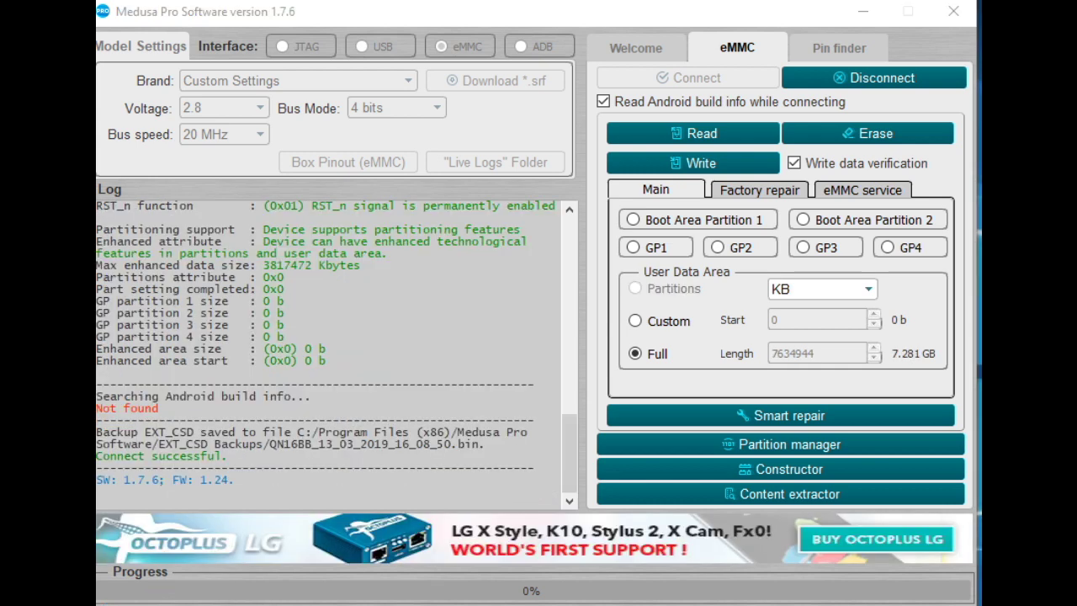
left_click(718, 136)
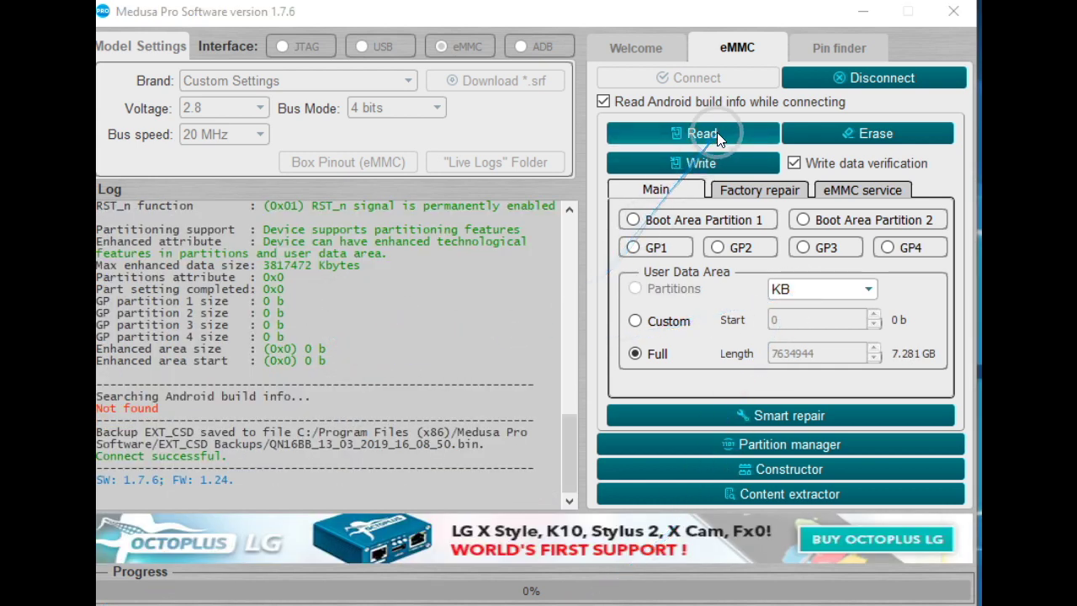
left_click(857, 106)
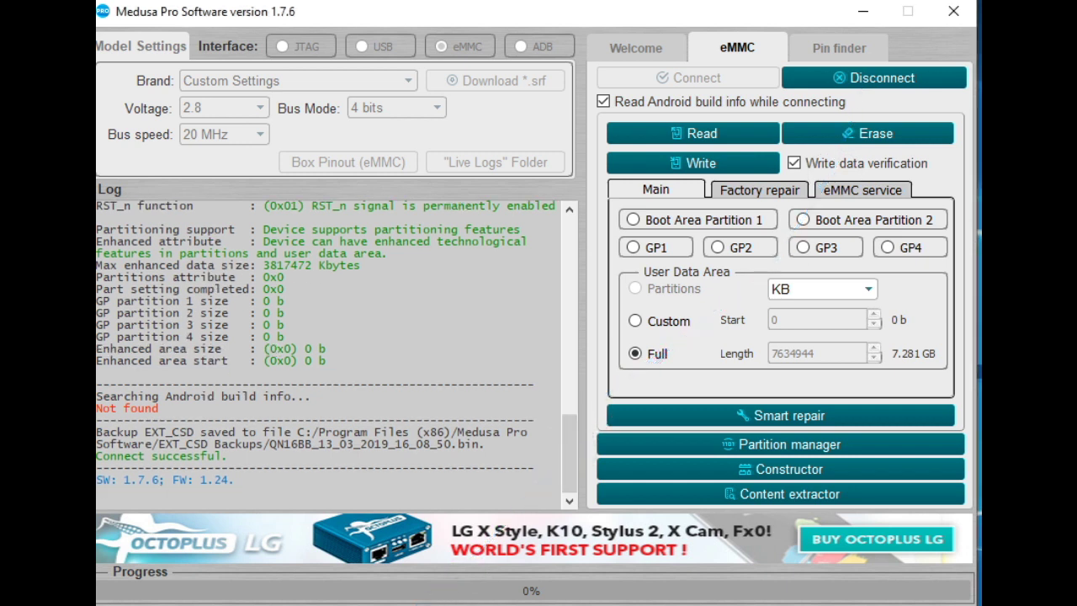
left_click_drag(94, 374, 376, 412)
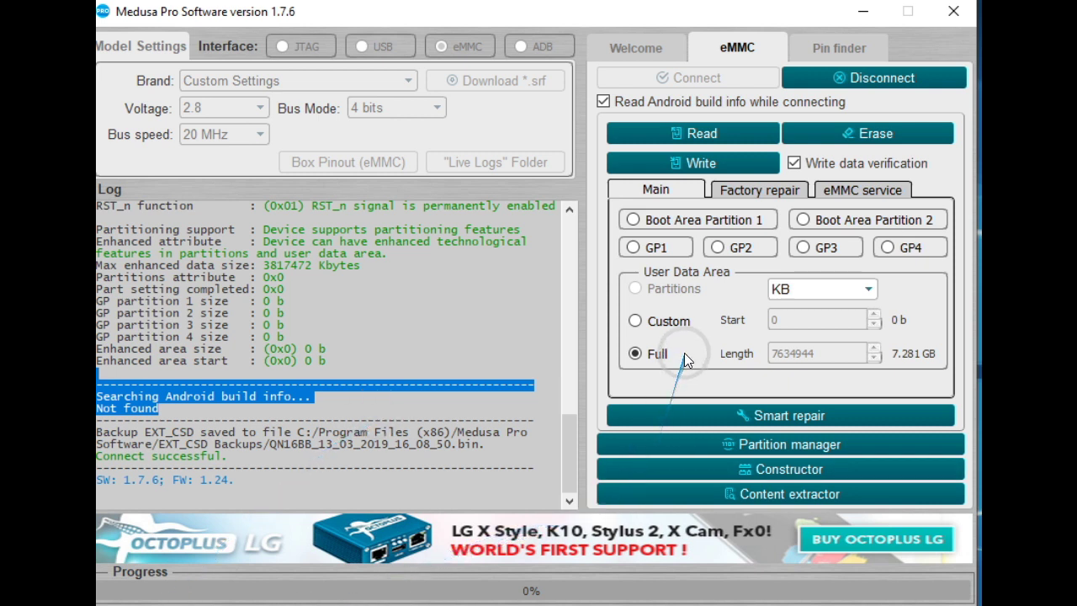
left_click(483, 312)
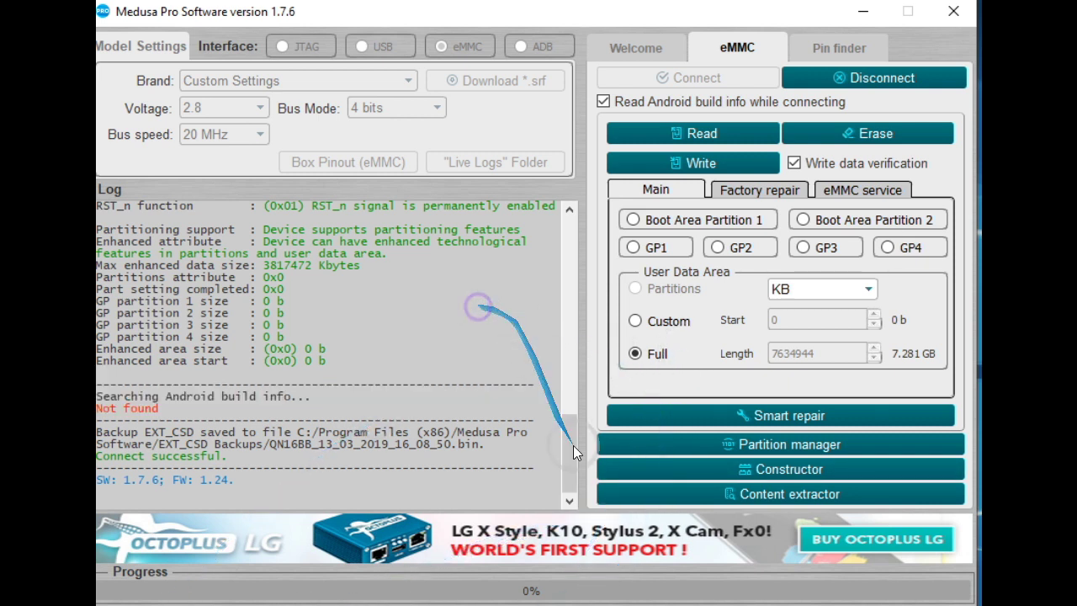
left_click_drag(566, 449, 582, 375)
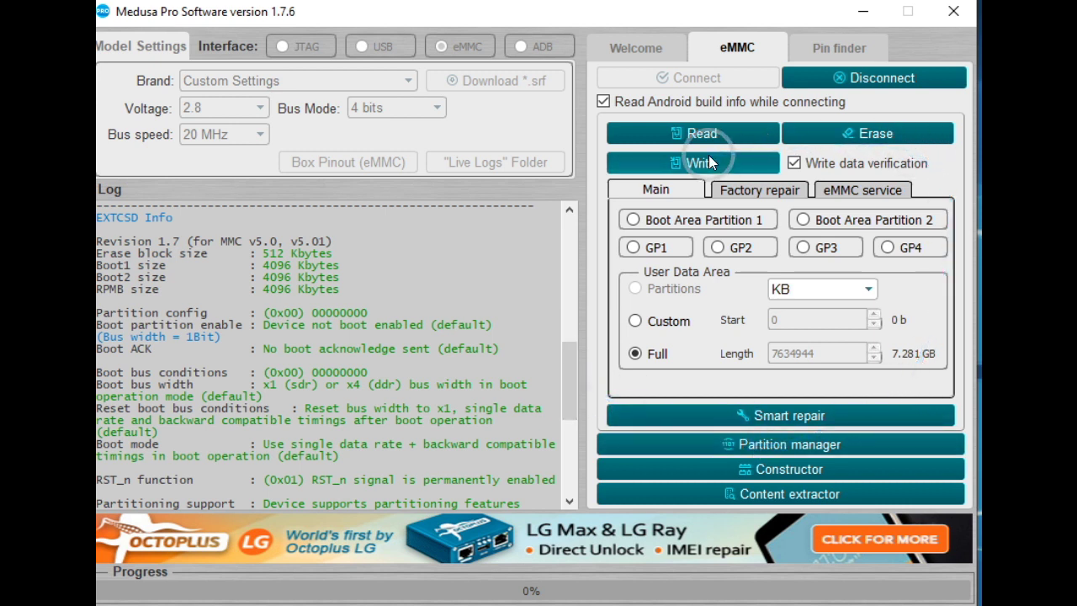
- Set the User Data Area to a custom range in MB with a length of 512
left_click(811, 293)
left_click(788, 358)
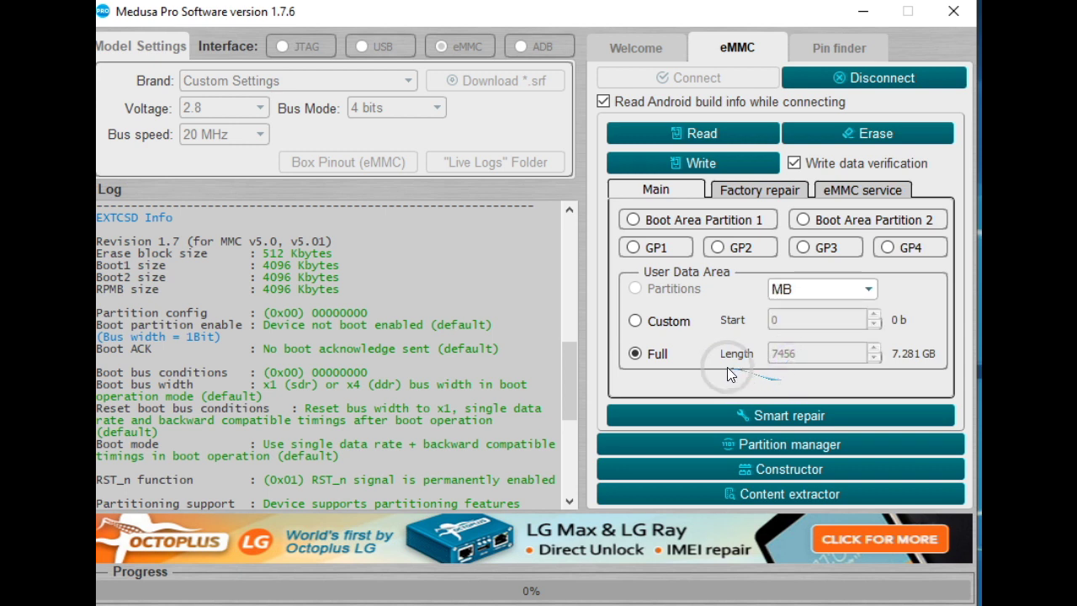
left_click(662, 321)
left_click(813, 353)
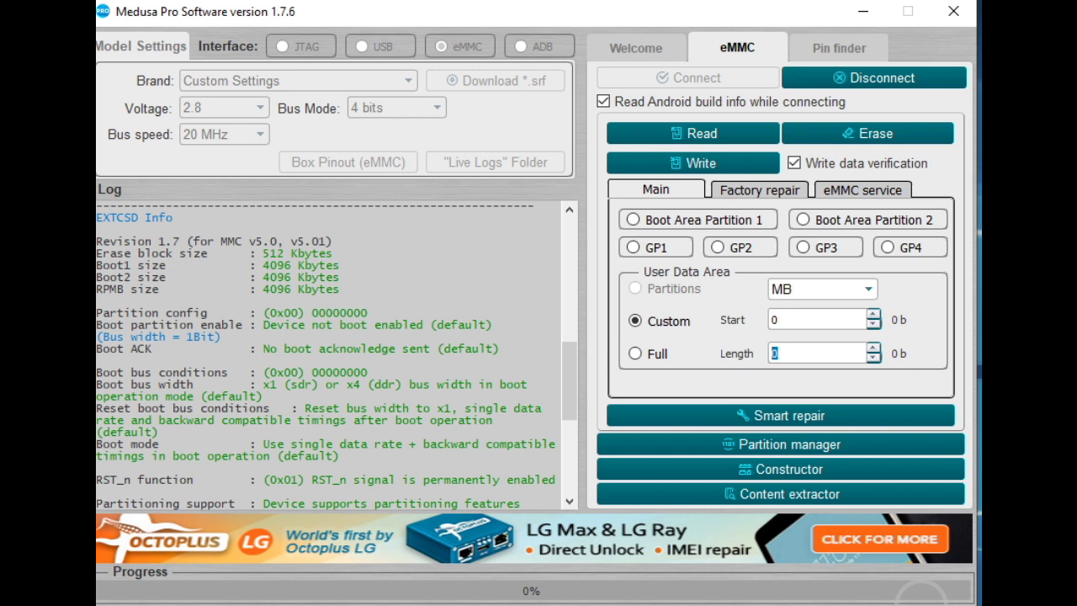
type("512")
- Write the saved User Area dump to the custom user data range and dismiss the unrelated IDM warning
left_click(721, 158)
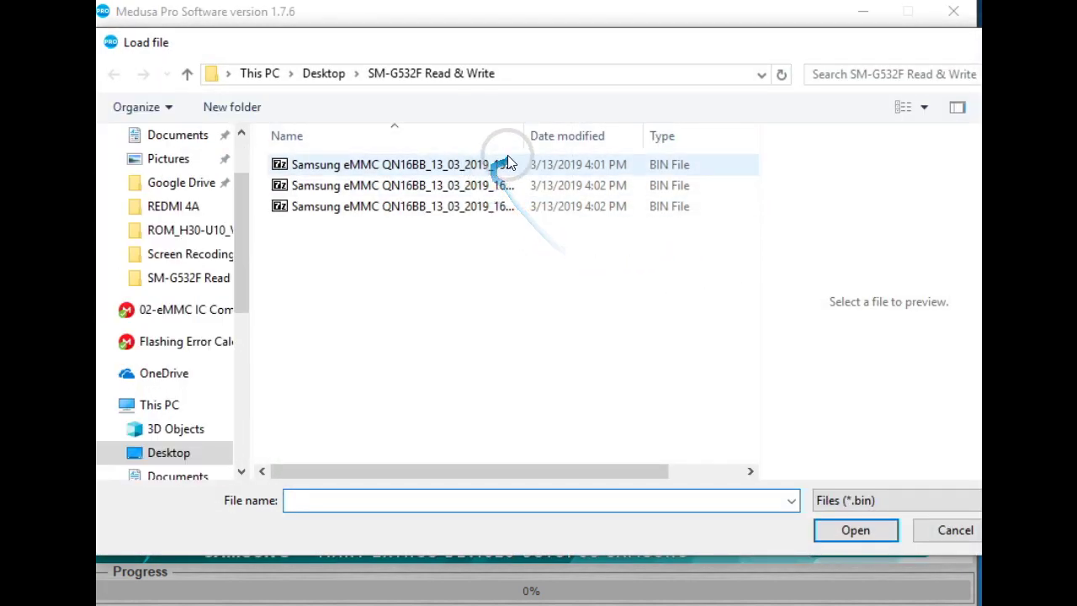
left_click_drag(533, 137, 870, 154)
double_click(577, 164)
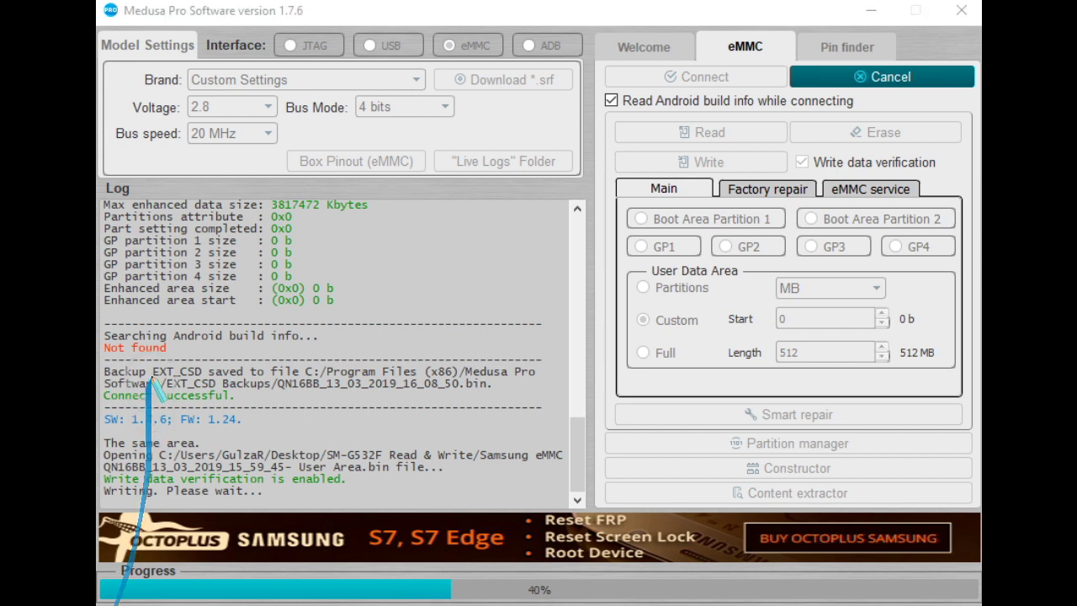
mouse_move(100, 314)
left_mouse_down()
mouse_move(193, 353)
mouse_move(409, 358)
mouse_move(296, 454)
left_mouse_up()
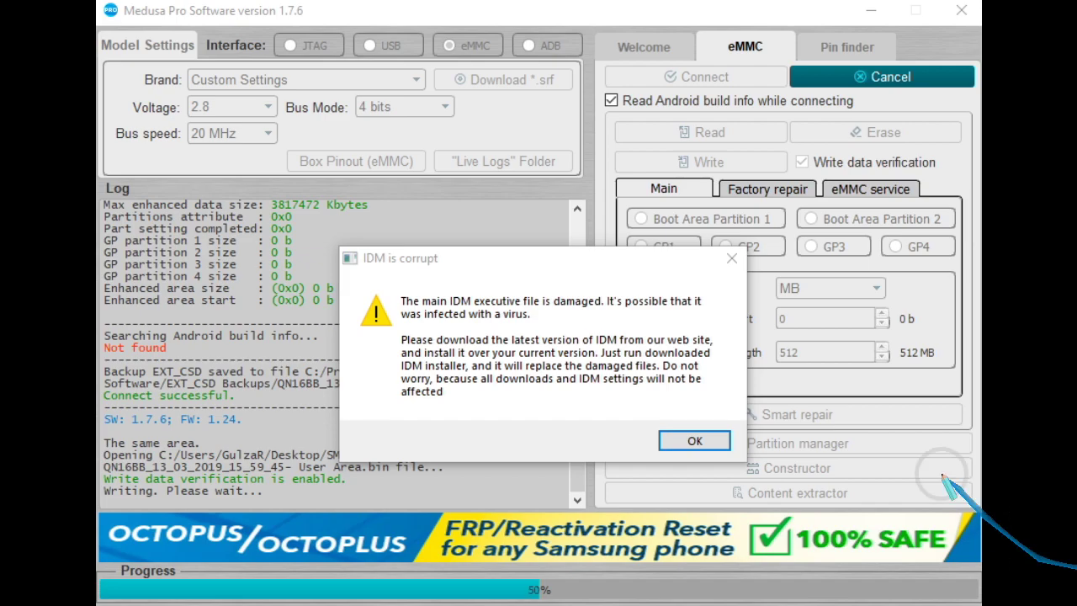
left_click(734, 258)
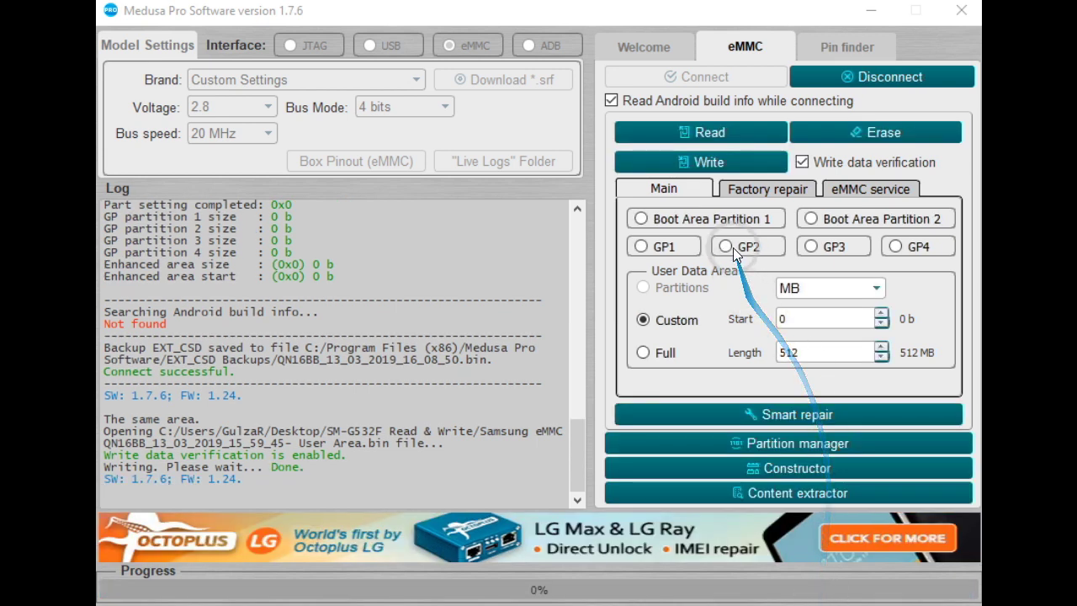
- Write the "Boot Area Partation 1" dump to Boot Area Partition 1
left_click(719, 220)
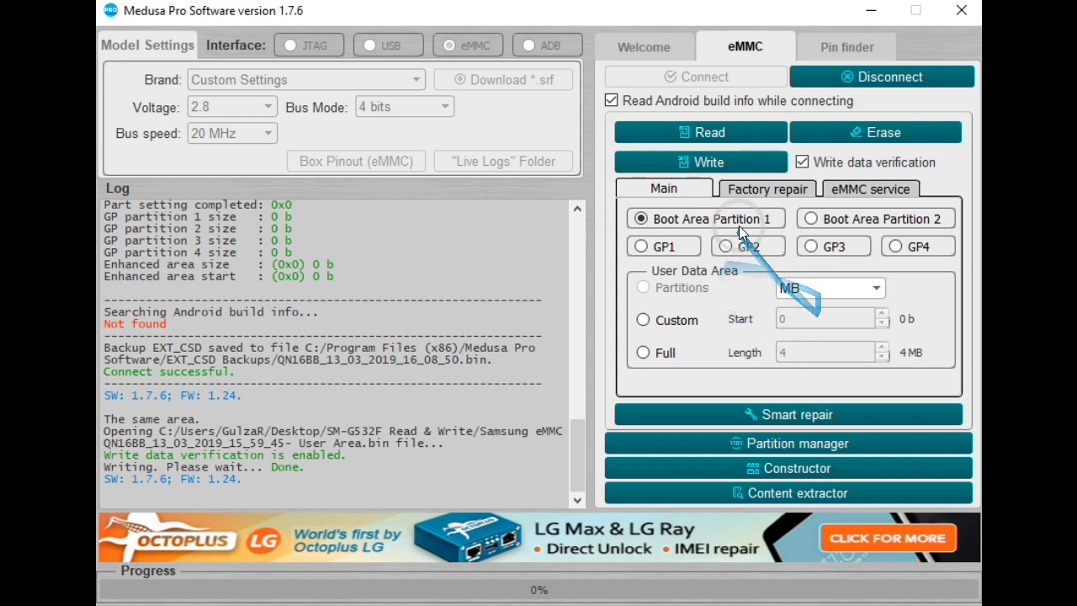
left_click(712, 161)
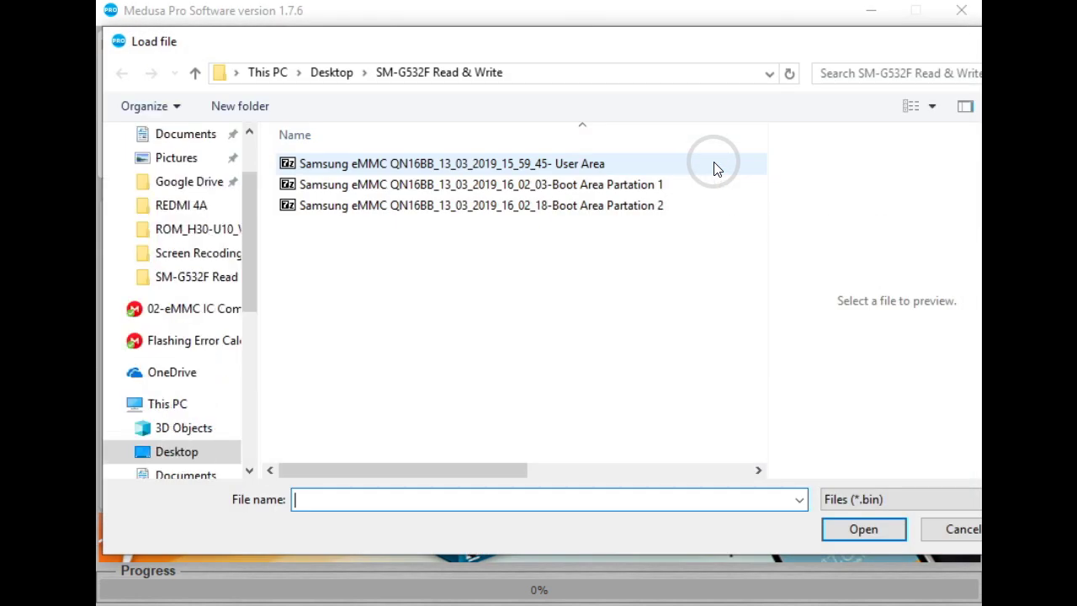
double_click(533, 183)
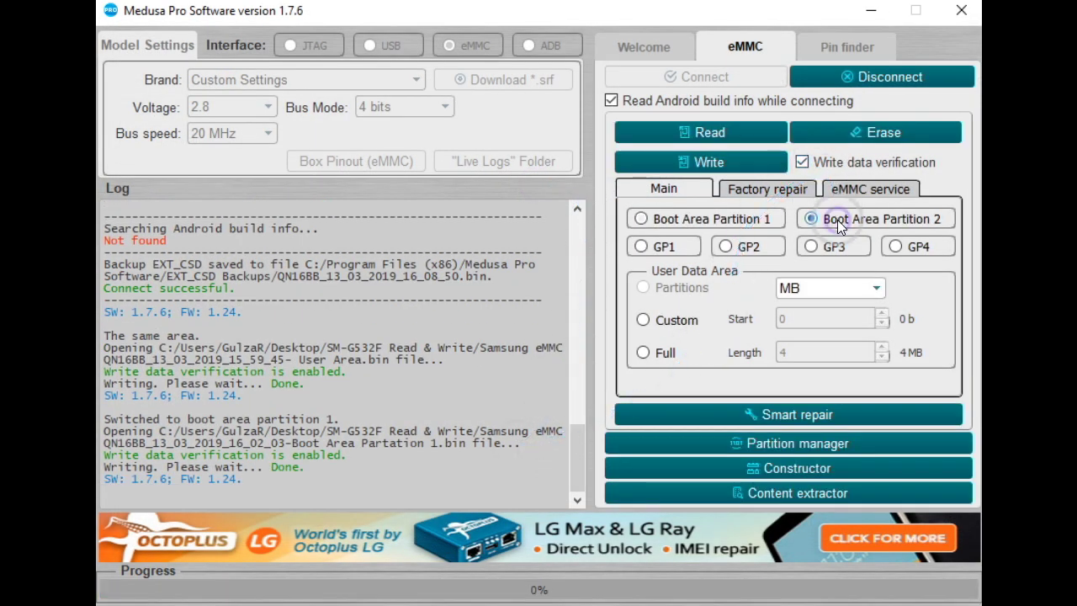
- Write the "Boot Area Partation 2" dump to Boot Area Partition 2
left_click_drag(840, 236, 842, 351)
left_click_drag(746, 254, 790, 389)
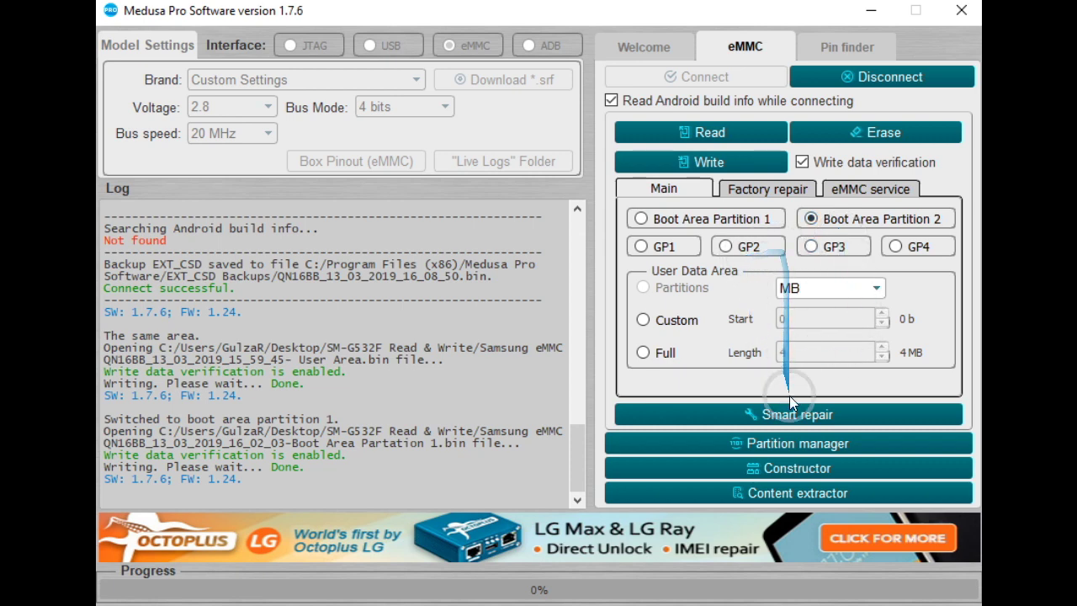
left_click(713, 165)
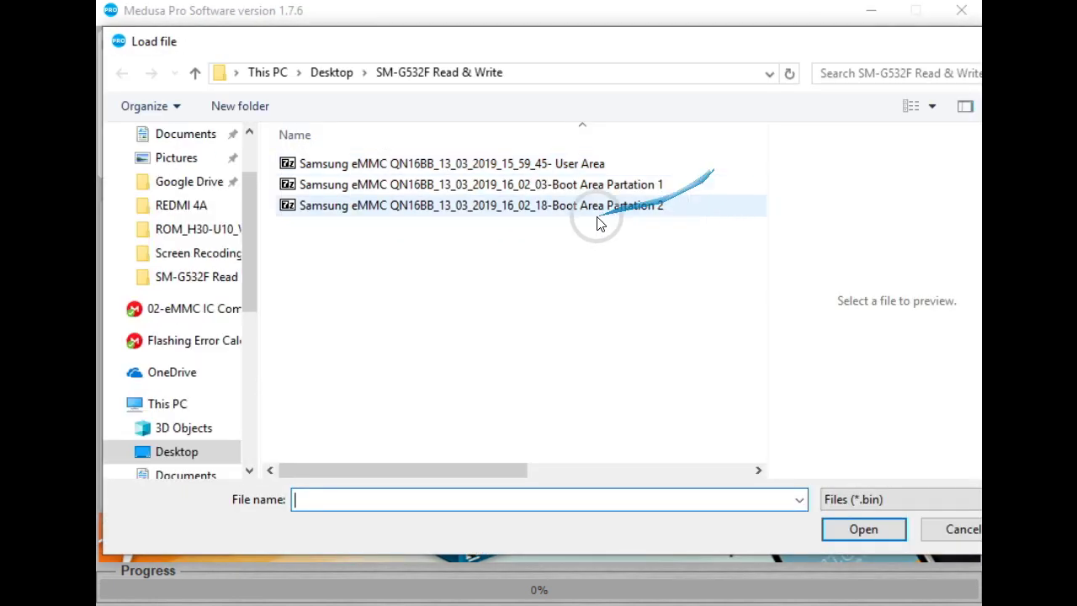
double_click(625, 209)
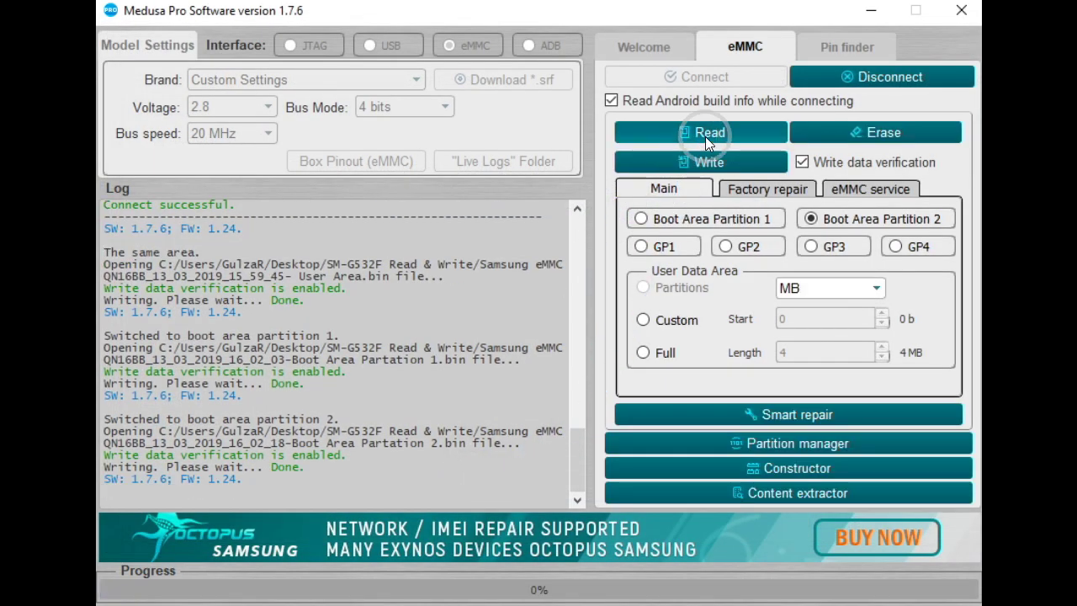
- Disconnect and reconnect the eMMC, and examine the Android build info and partition list in the log
left_click(820, 83)
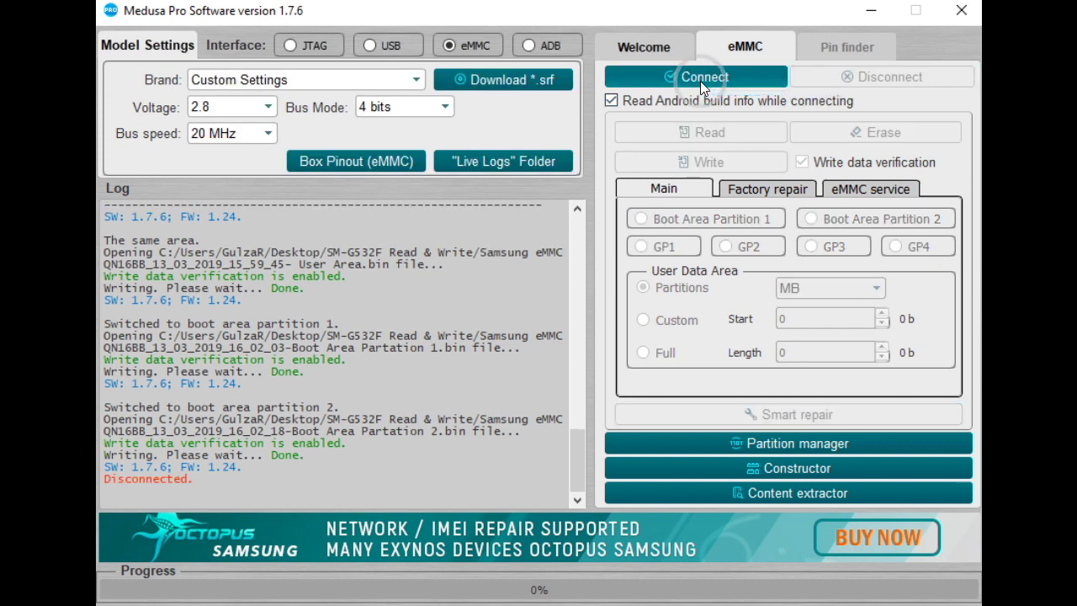
left_click(700, 81)
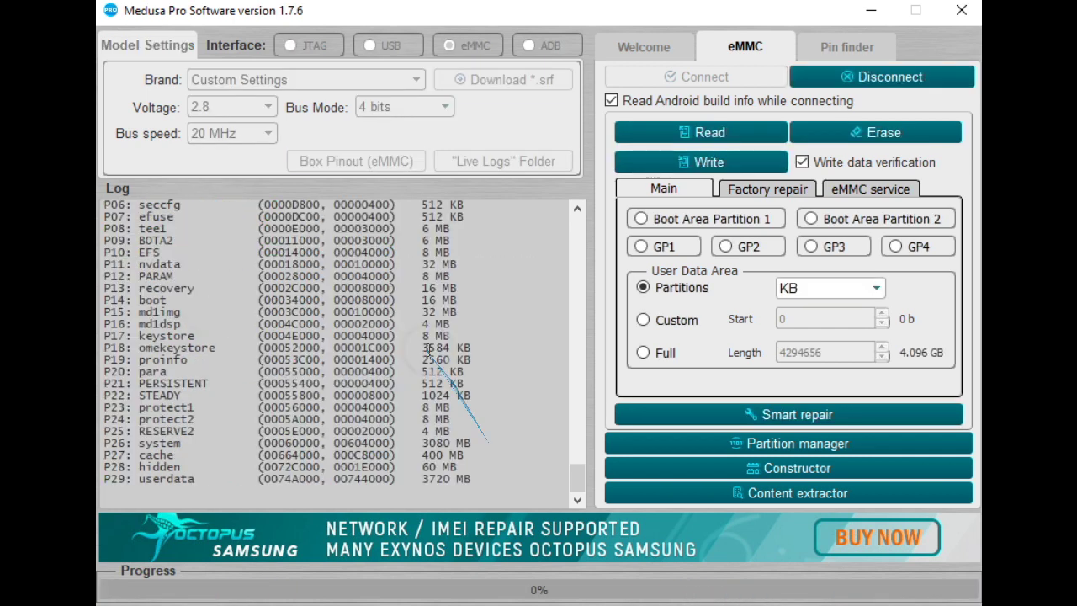
left_click_drag(574, 467, 576, 444)
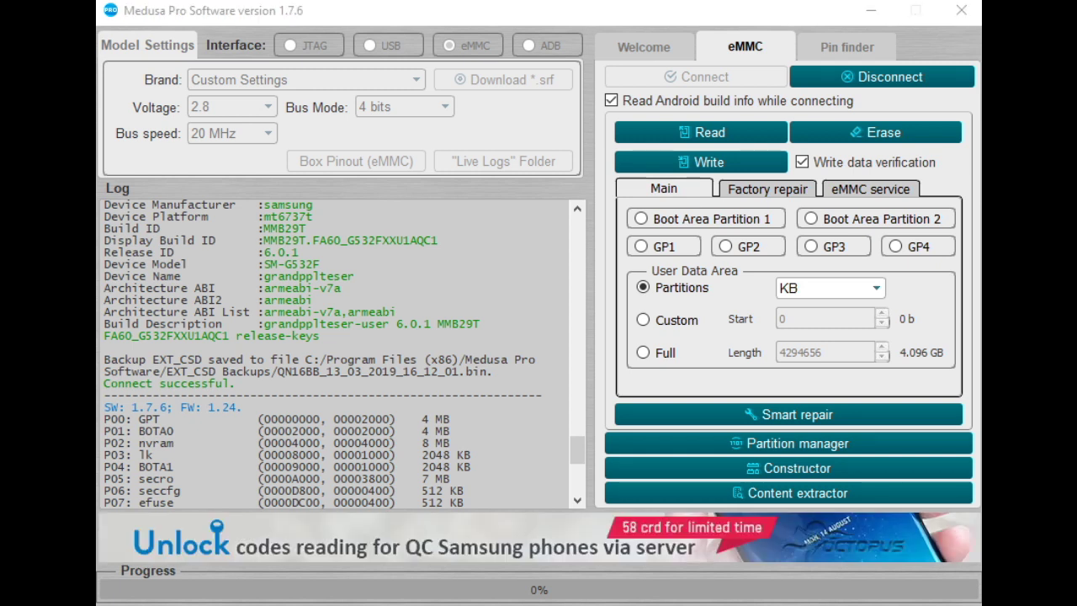
mouse_move(108, 204)
left_mouse_down()
mouse_move(245, 236)
mouse_move(408, 319)
mouse_move(464, 412)
mouse_move(503, 508)
left_mouse_up()
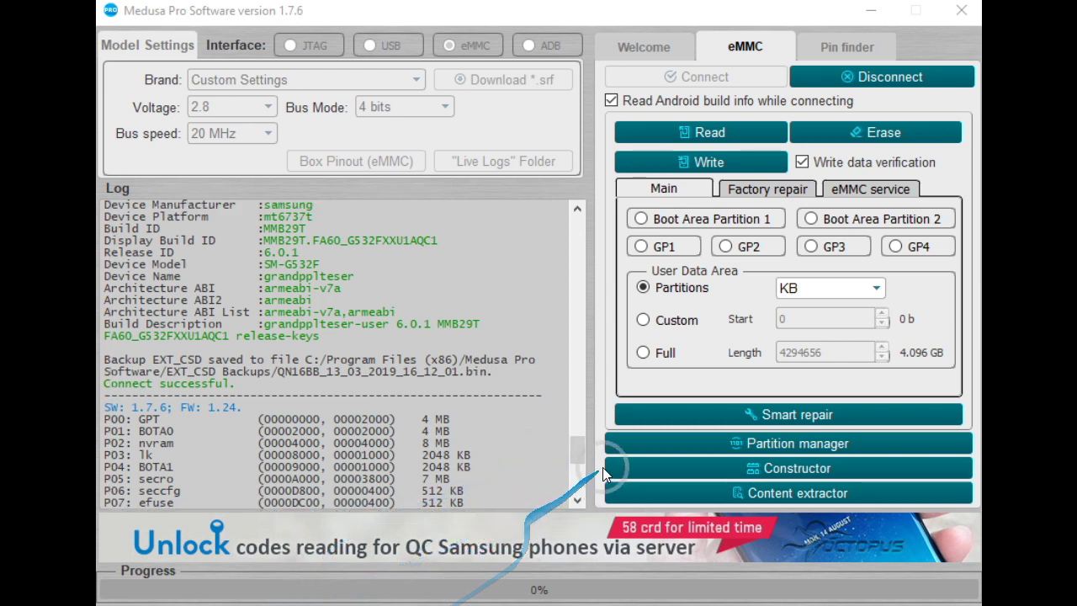
mouse_move(579, 452)
left_mouse_down()
mouse_move(572, 489)
mouse_move(585, 439)
mouse_move(585, 453)
left_mouse_up()
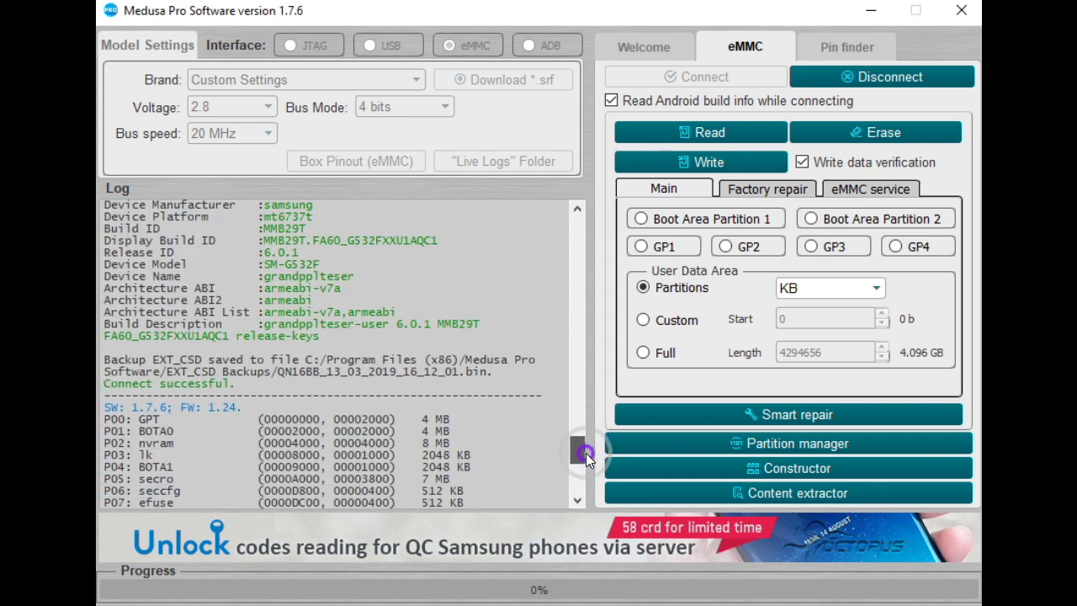